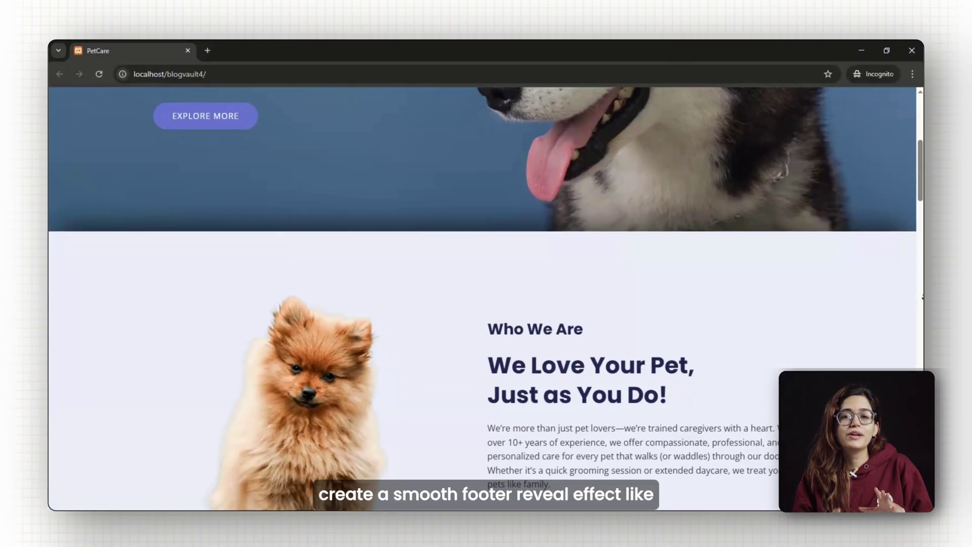
- Scroll up and down the live PetCare page to preview the footer
{"action": "scroll", "coordinate": [922, 293], "scroll_direction": "down", "scroll_amount": 15}
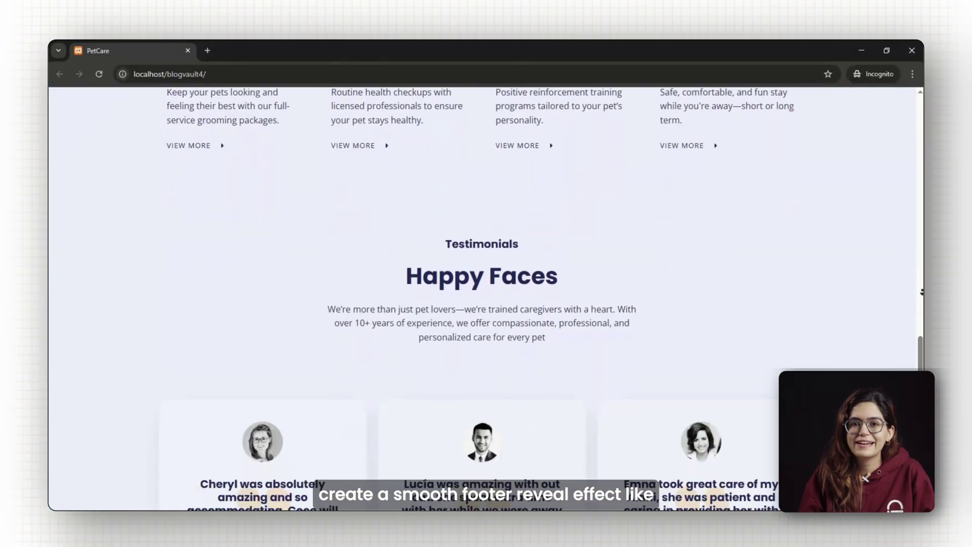
{"action": "scroll", "coordinate": [922, 289], "scroll_direction": "down", "scroll_amount": 3}
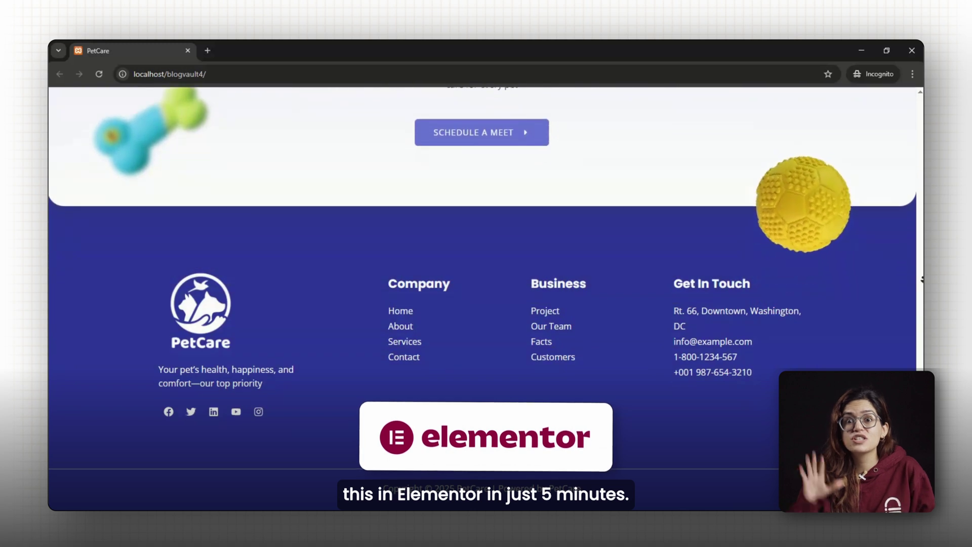
{"action": "scroll", "coordinate": [922, 234], "scroll_direction": "up", "scroll_amount": 6}
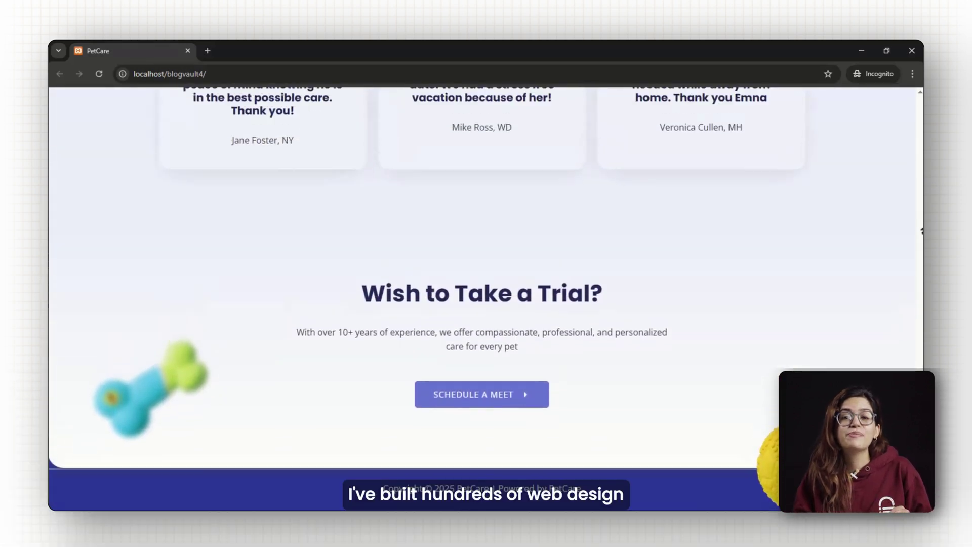
{"action": "scroll", "coordinate": [922, 270], "scroll_direction": "down", "scroll_amount": 7}
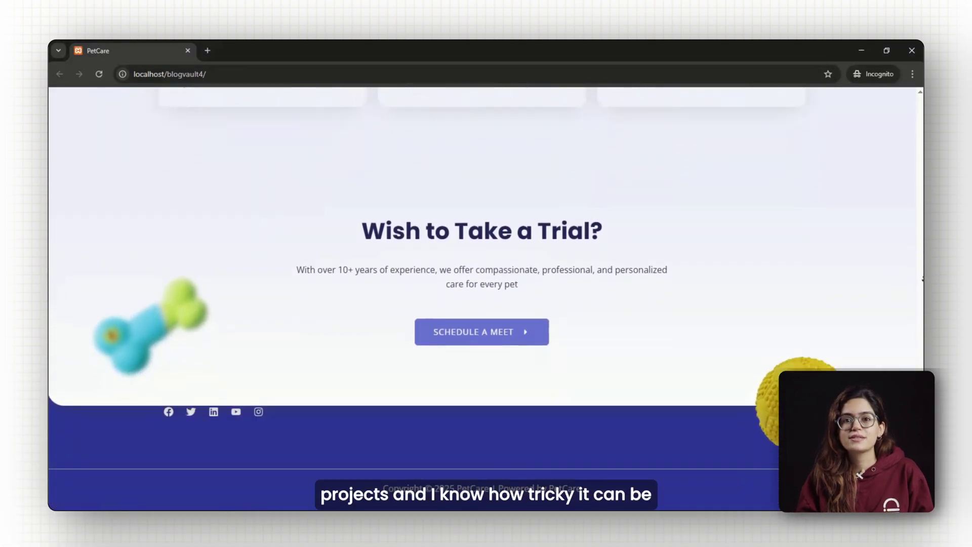
{"action": "scroll", "coordinate": [922, 278], "scroll_direction": "up", "scroll_amount": 6}
{"action": "scroll", "coordinate": [920, 237], "scroll_direction": "up", "scroll_amount": 1}
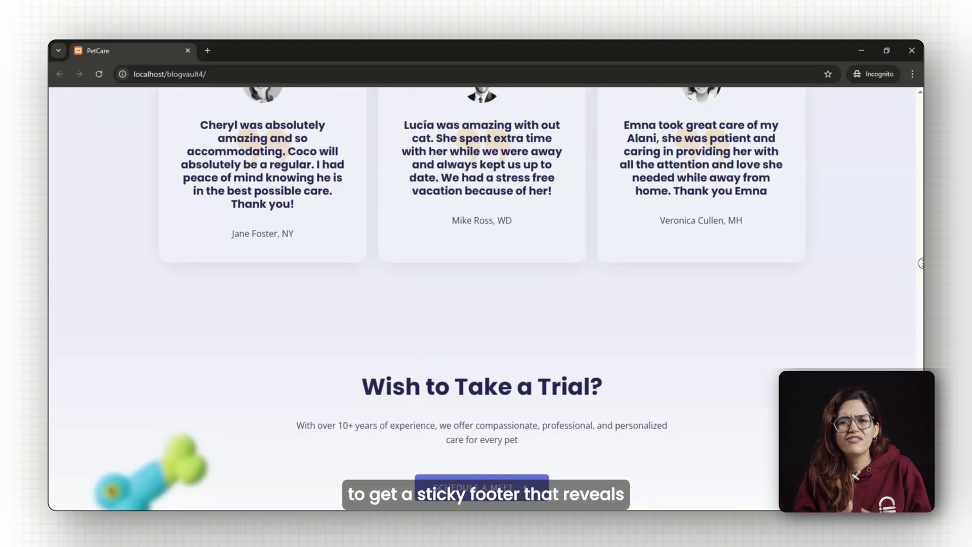
{"action": "scroll", "coordinate": [921, 263], "scroll_direction": "down", "scroll_amount": 2}
{"action": "scroll", "coordinate": [922, 278], "scroll_direction": "down", "scroll_amount": 5}
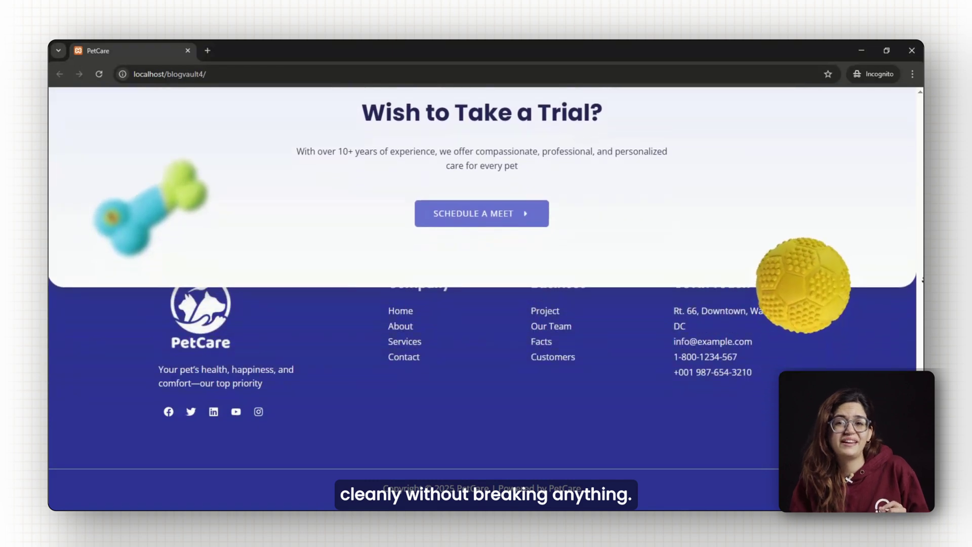
{"action": "scroll", "coordinate": [914, 248], "scroll_direction": "up", "scroll_amount": 4}
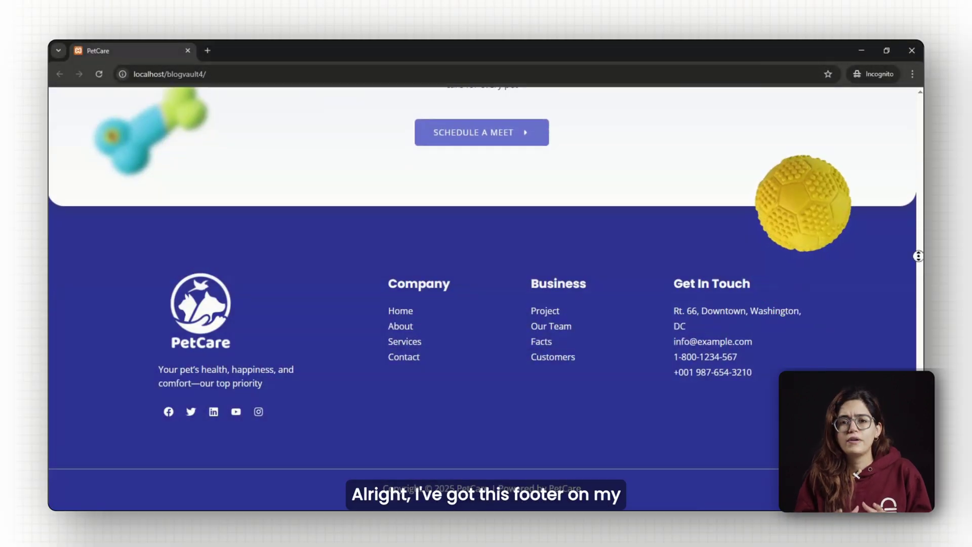
{"action": "scroll", "coordinate": [917, 256], "scroll_direction": "down", "scroll_amount": 1}
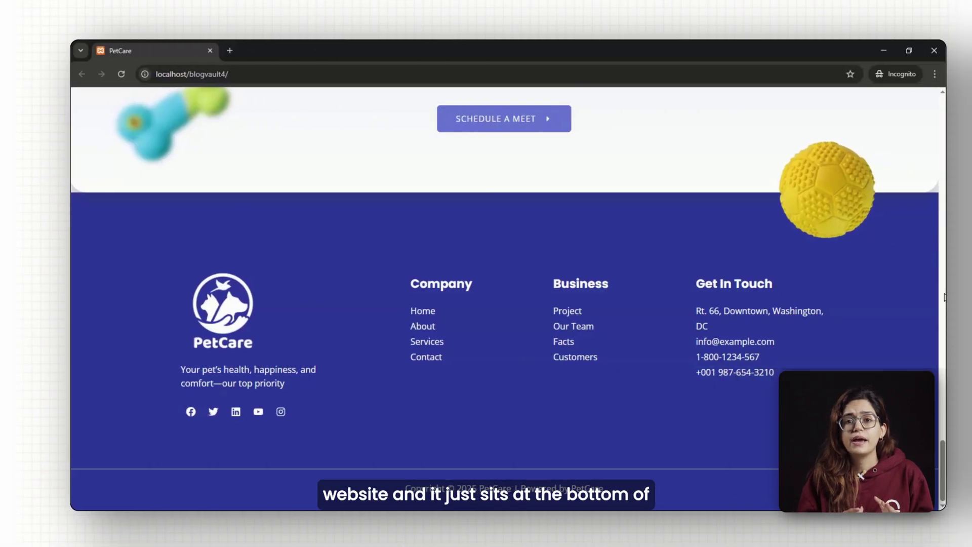
- Autoscroll the page back above the footer, then down until the whole footer shows
{"action": "middle_click", "coordinate": [902, 338]}
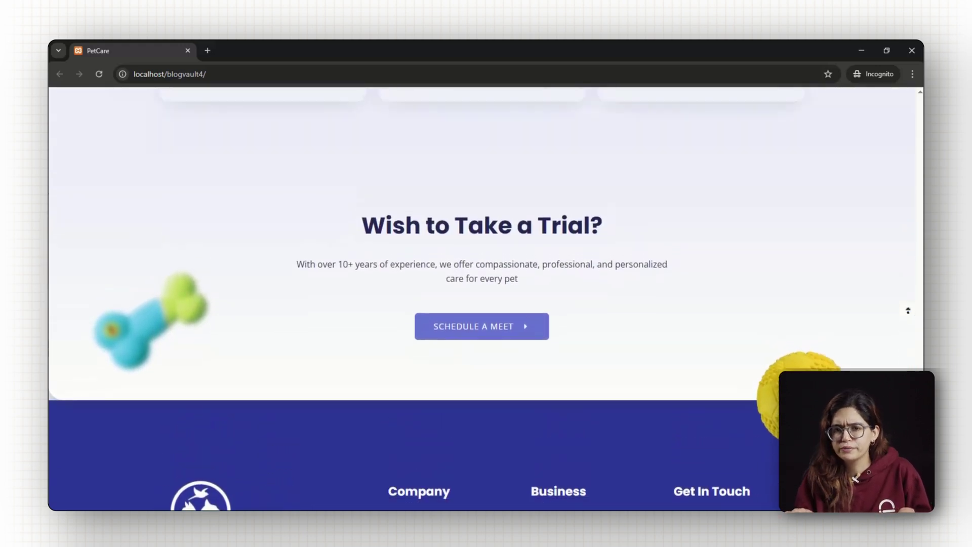
{"action": "left_click", "coordinate": [911, 318]}
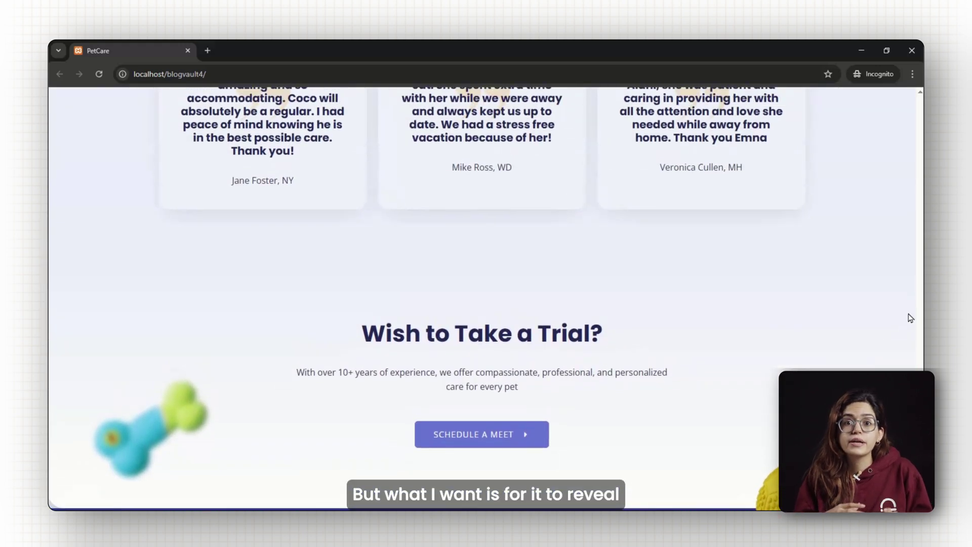
{"action": "middle_click", "coordinate": [911, 318]}
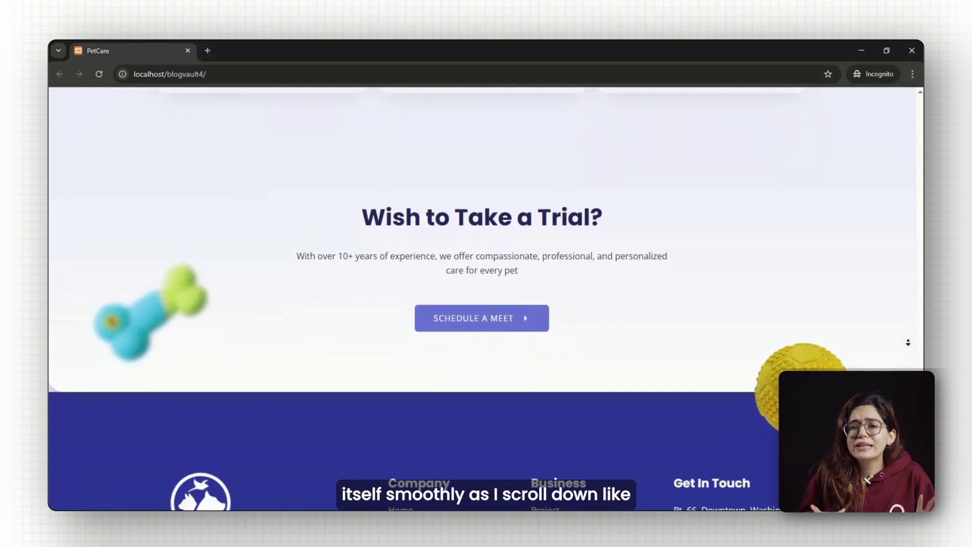
{"action": "left_click", "coordinate": [910, 345]}
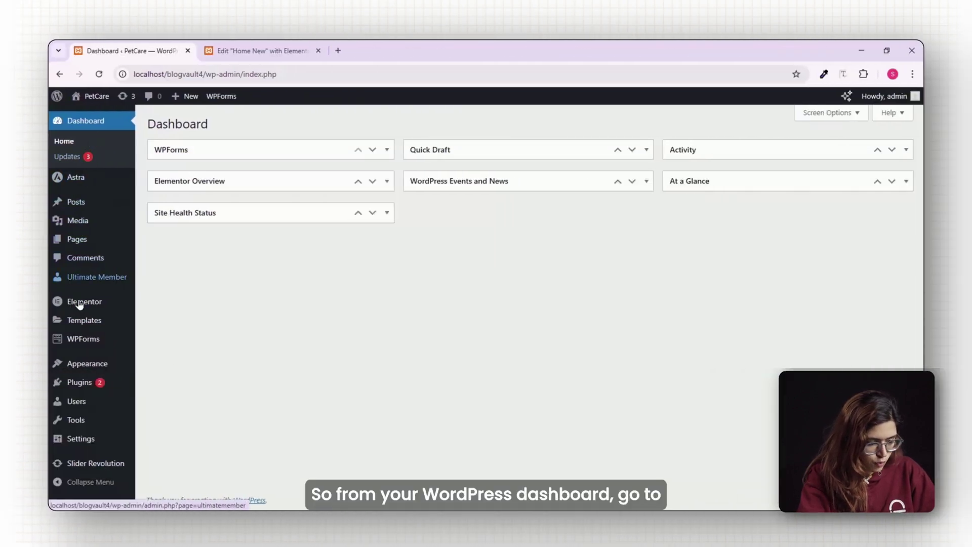
- Open Elementor Footer #2875 for editing from the Theme Builder's Footer templates
{"action": "mouse_move", "coordinate": [98, 326]}
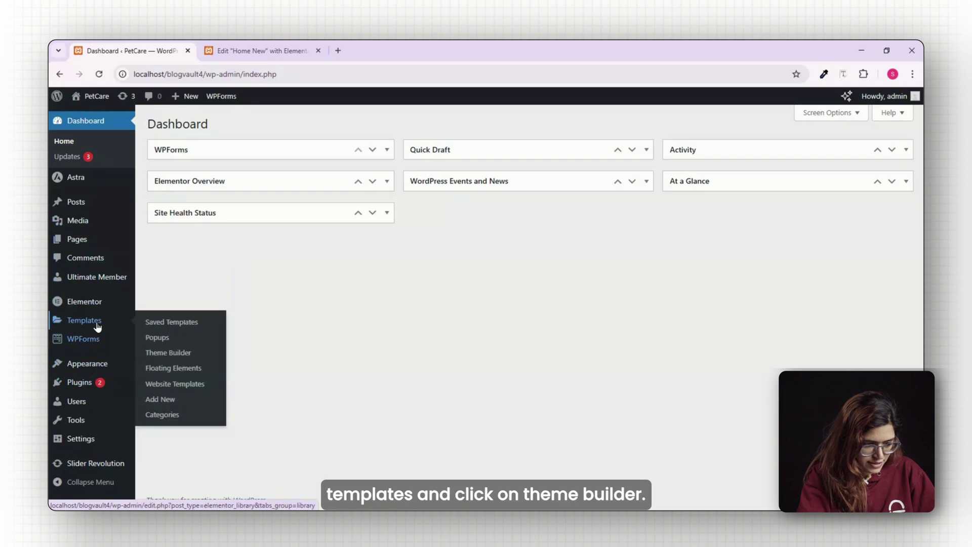
{"action": "left_click", "coordinate": [154, 353]}
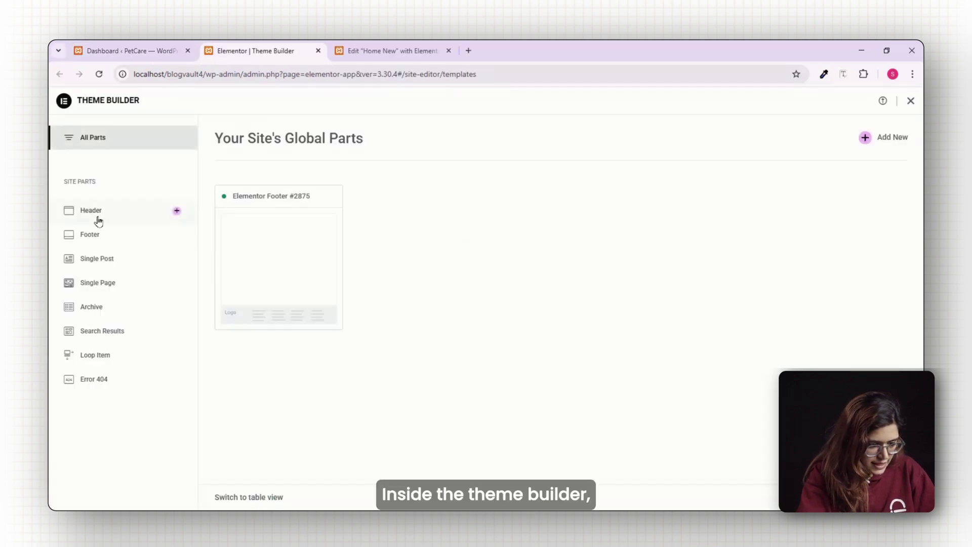
{"action": "left_click", "coordinate": [93, 243]}
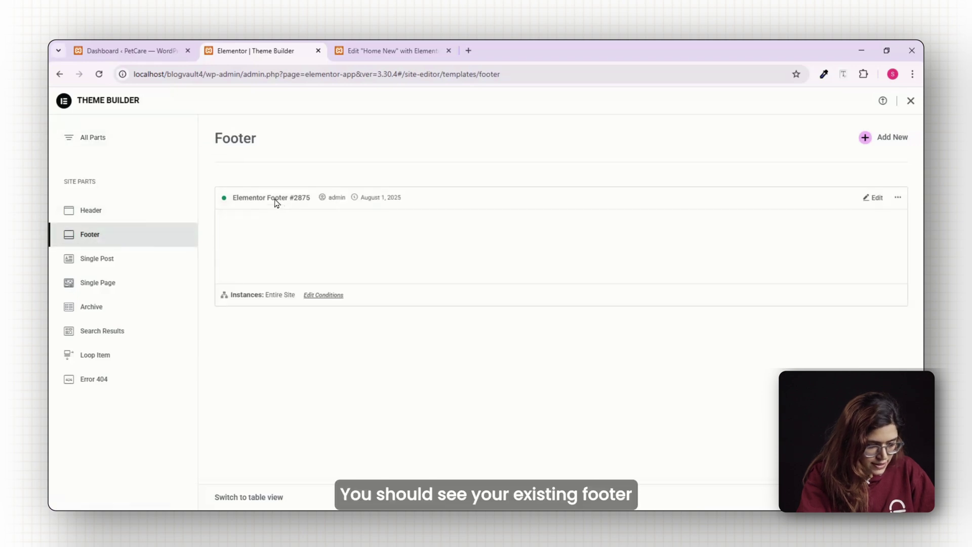
{"action": "left_click", "coordinate": [875, 199]}
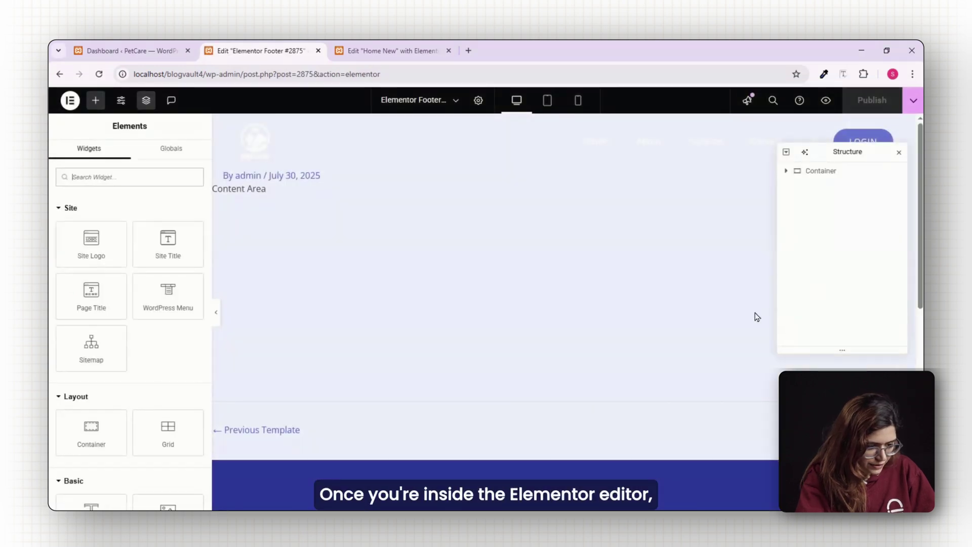
- Set the footer's outer container to Sticky: Bottom under Advanced > Motion Effects
{"action": "scroll", "coordinate": [814, 289], "scroll_direction": "down", "scroll_amount": 5}
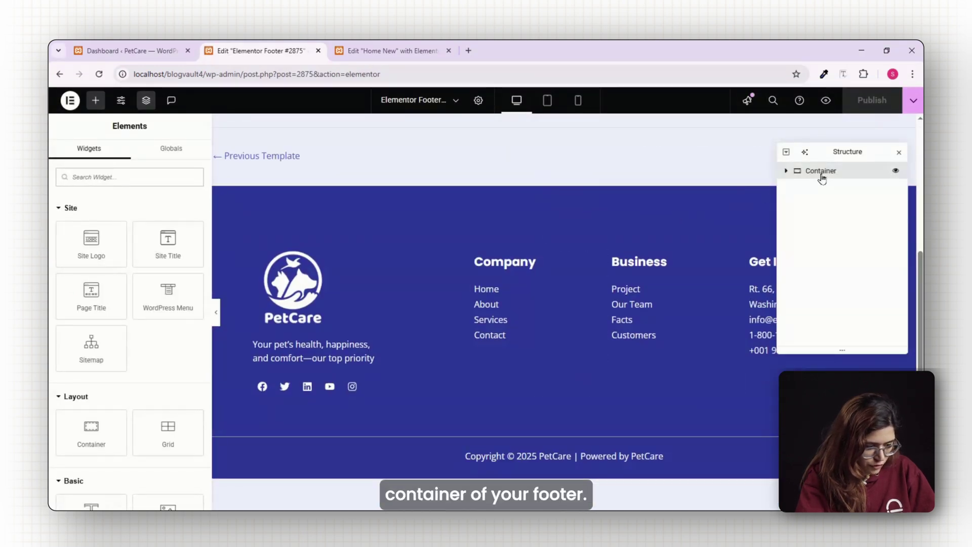
{"action": "left_click", "coordinate": [820, 172]}
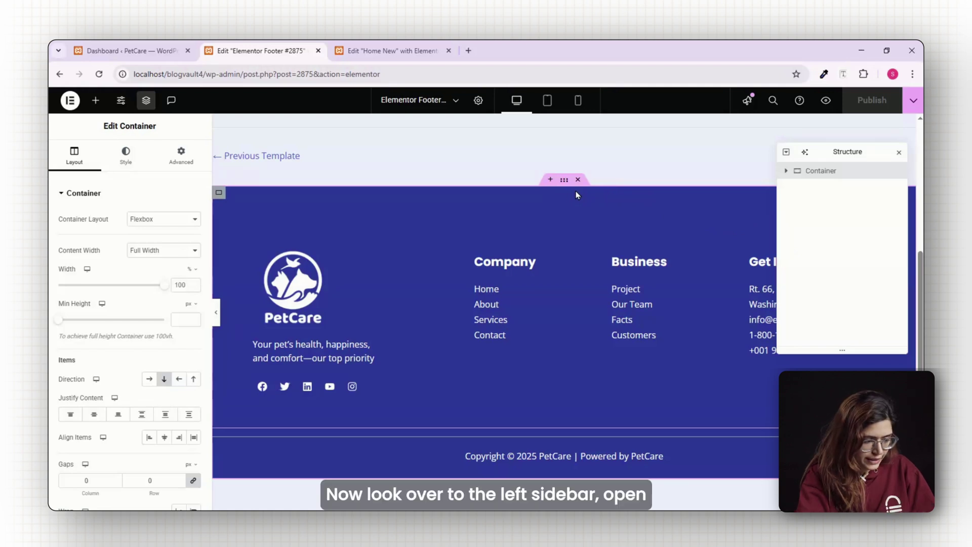
{"action": "left_click", "coordinate": [182, 154]}
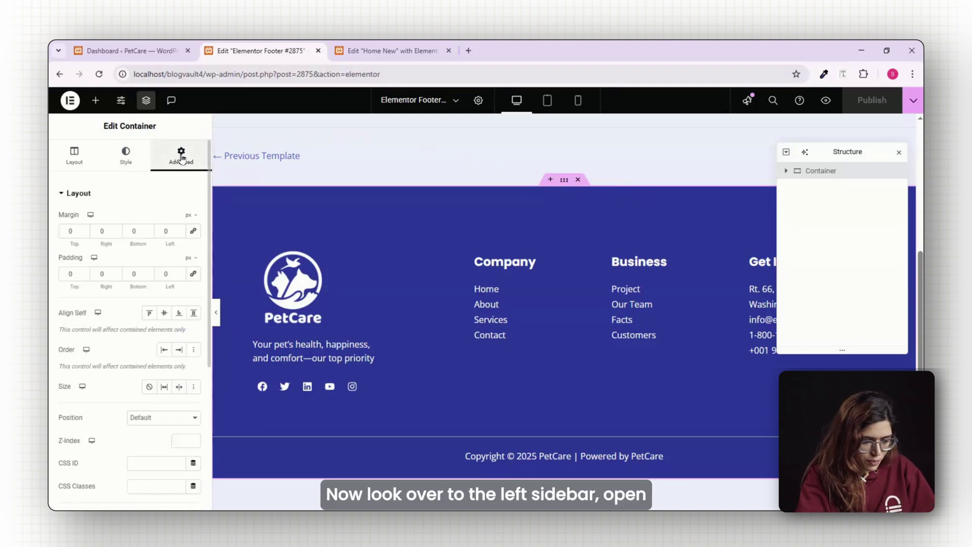
{"action": "scroll", "coordinate": [175, 269], "scroll_direction": "down", "scroll_amount": 5}
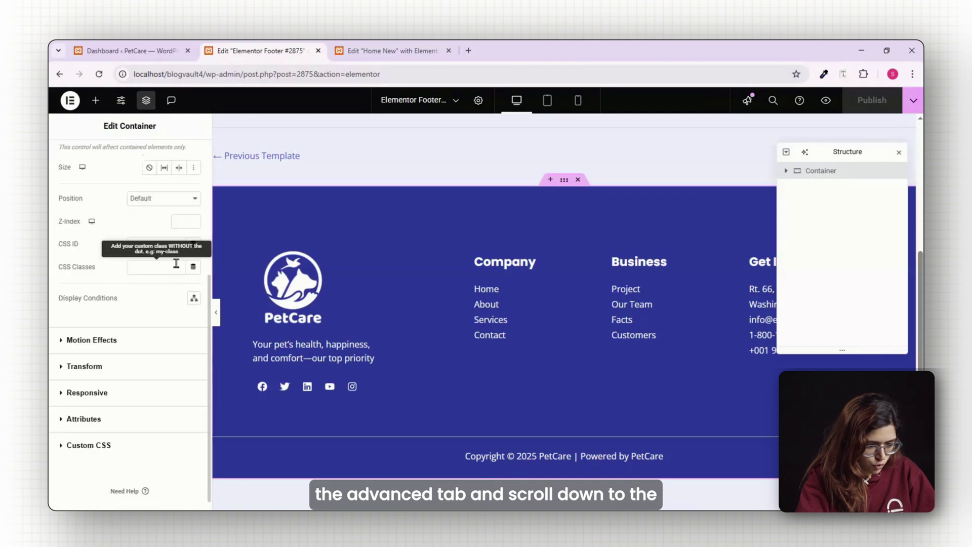
{"action": "left_click", "coordinate": [63, 342]}
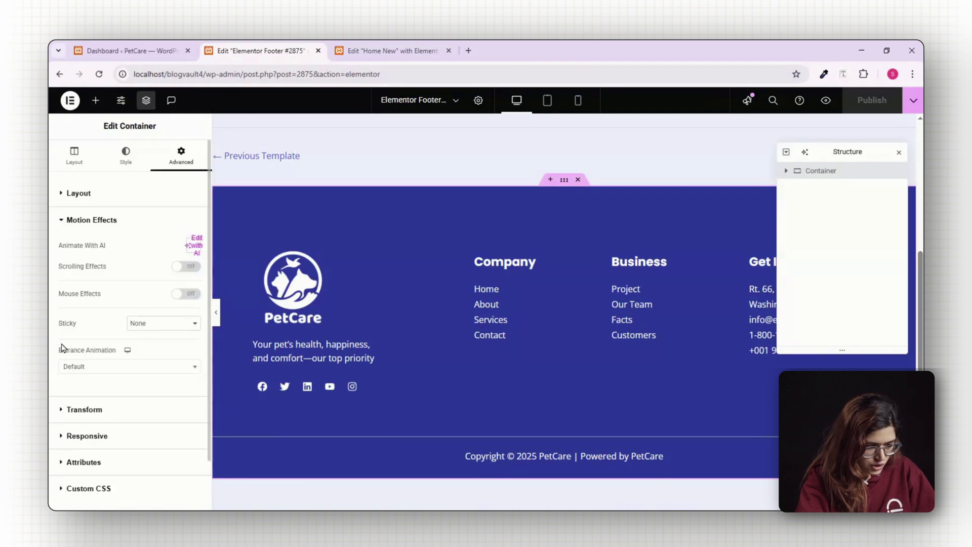
{"action": "left_click", "coordinate": [169, 330]}
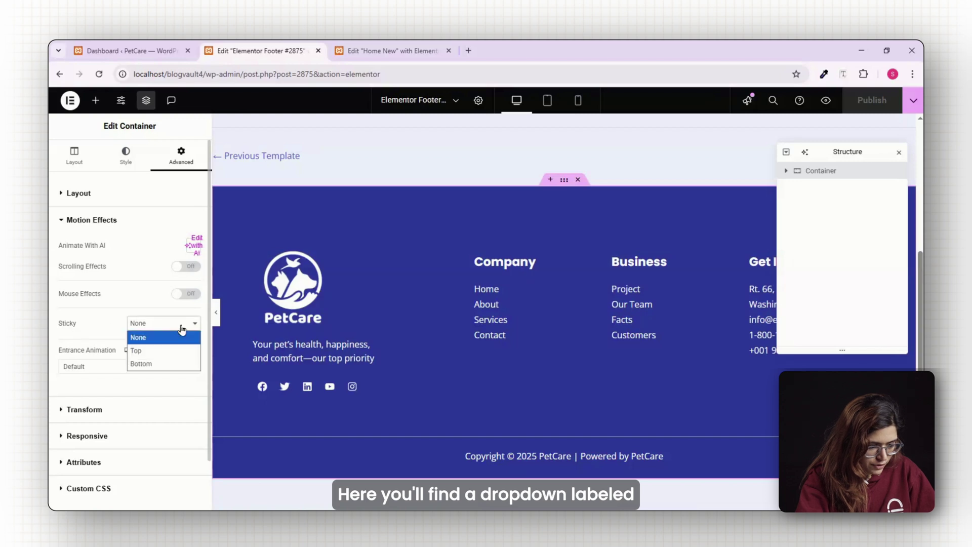
{"action": "left_click", "coordinate": [159, 364]}
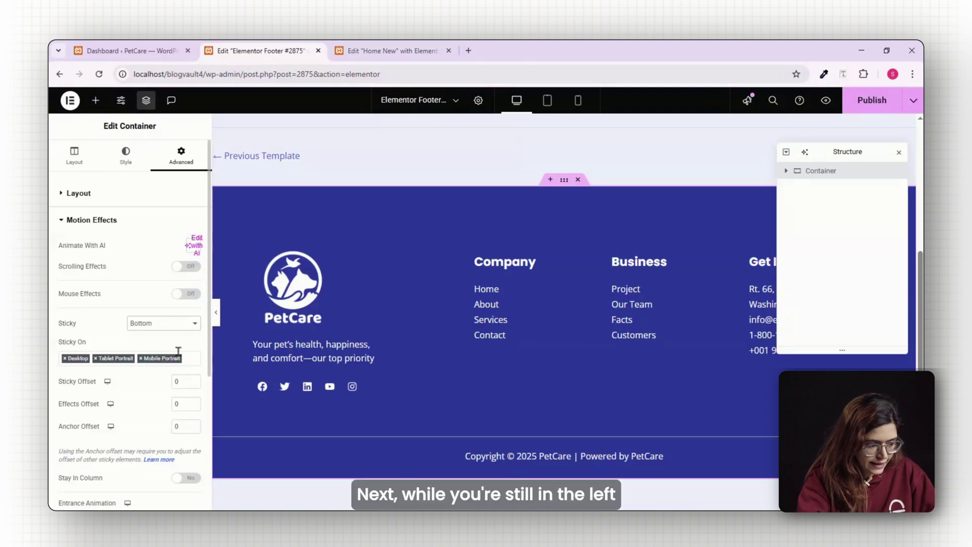
- Give the footer container Z-Index 0 and Margin Top -25, then publish the template
{"action": "left_click", "coordinate": [60, 196]}
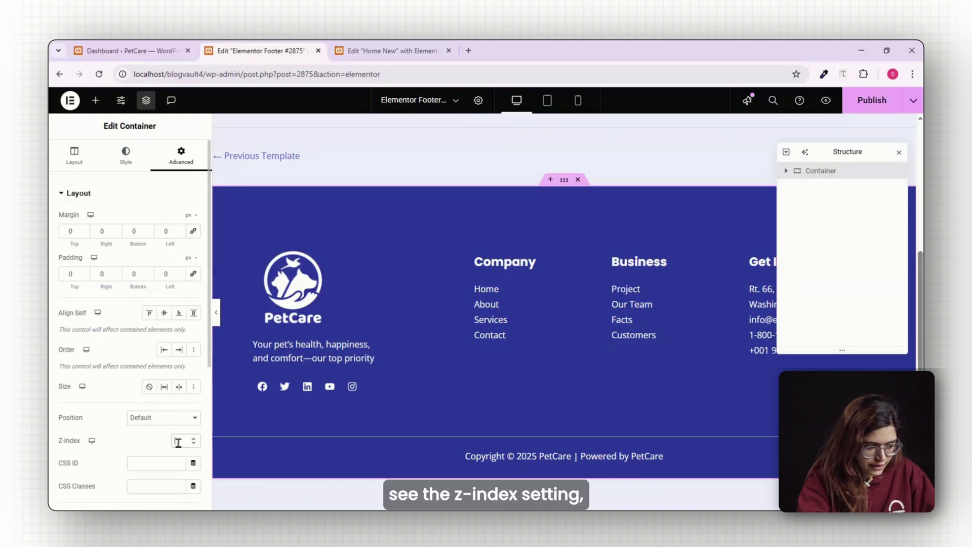
{"action": "left_click", "coordinate": [195, 443]}
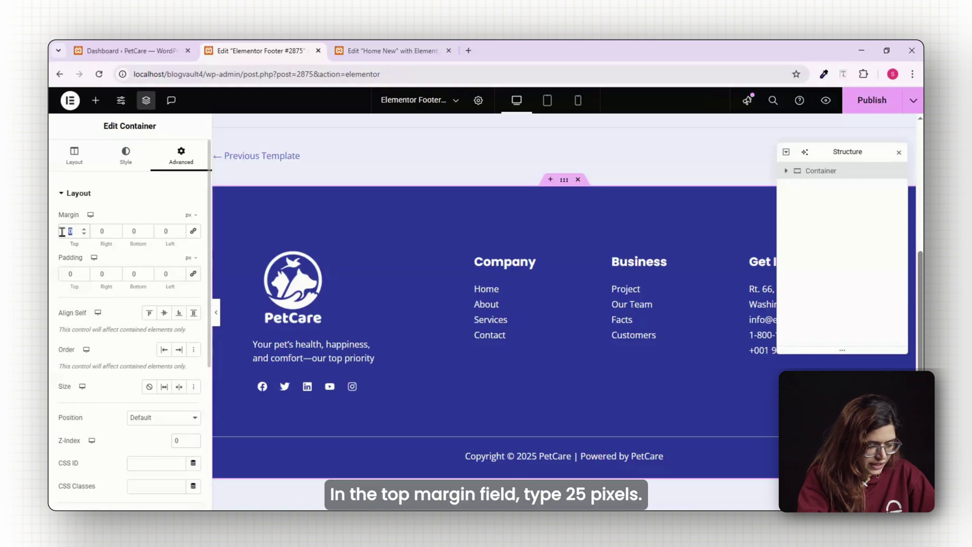
{"action": "type", "text": "-25"}
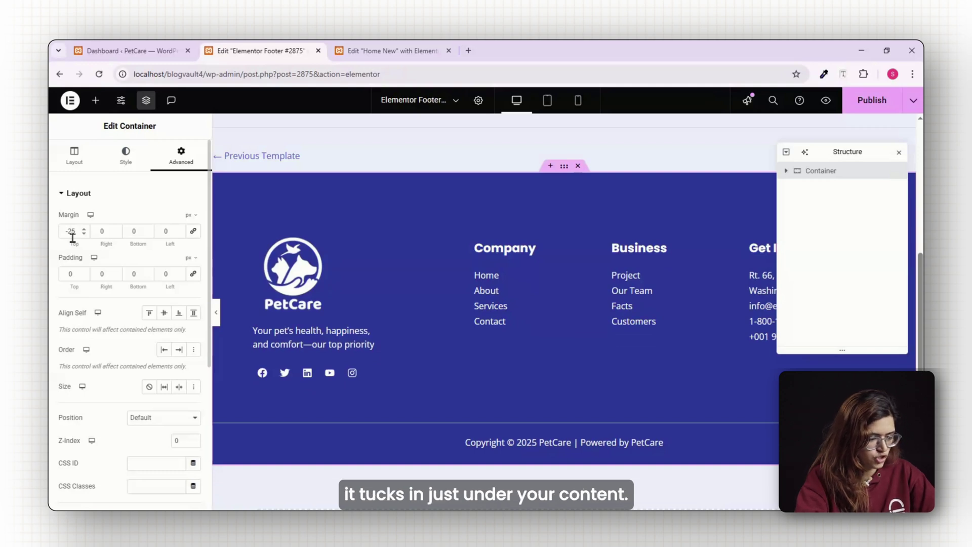
{"action": "left_click", "coordinate": [872, 101]}
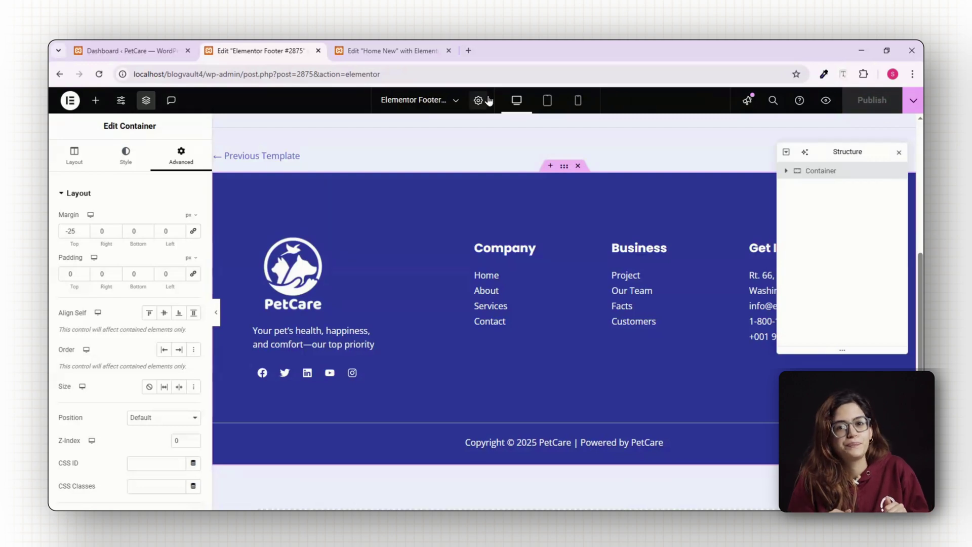
- Switch to the Home New page and set its first container's Z-Index to 1
{"action": "left_click", "coordinate": [400, 52]}
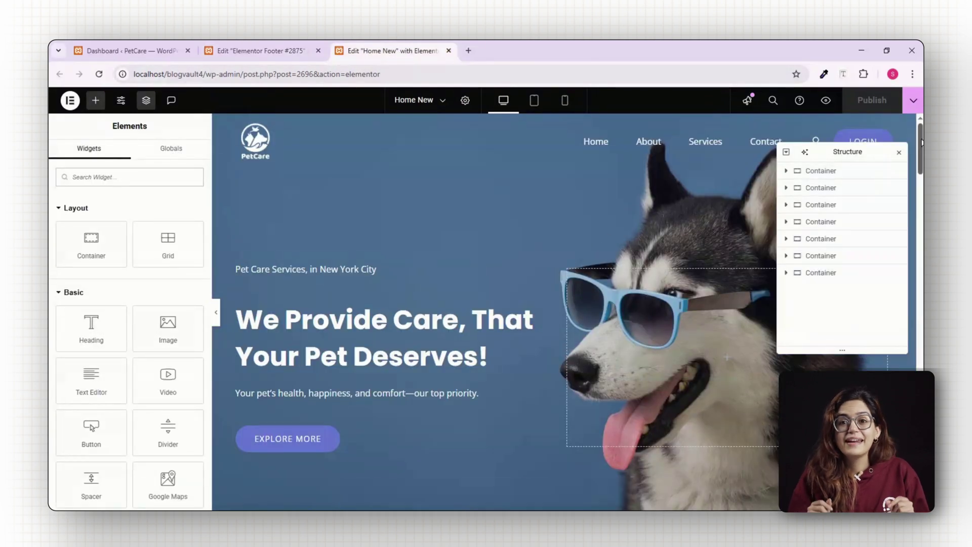
{"action": "left_click_drag", "start_coordinate": [921, 145], "coordinate": [920, 215]}
{"action": "scroll", "coordinate": [727, 255], "scroll_direction": "down", "scroll_amount": 3}
{"action": "scroll", "coordinate": [727, 255], "scroll_direction": "up", "scroll_amount": 10}
{"action": "scroll", "coordinate": [728, 255], "scroll_direction": "up", "scroll_amount": 2}
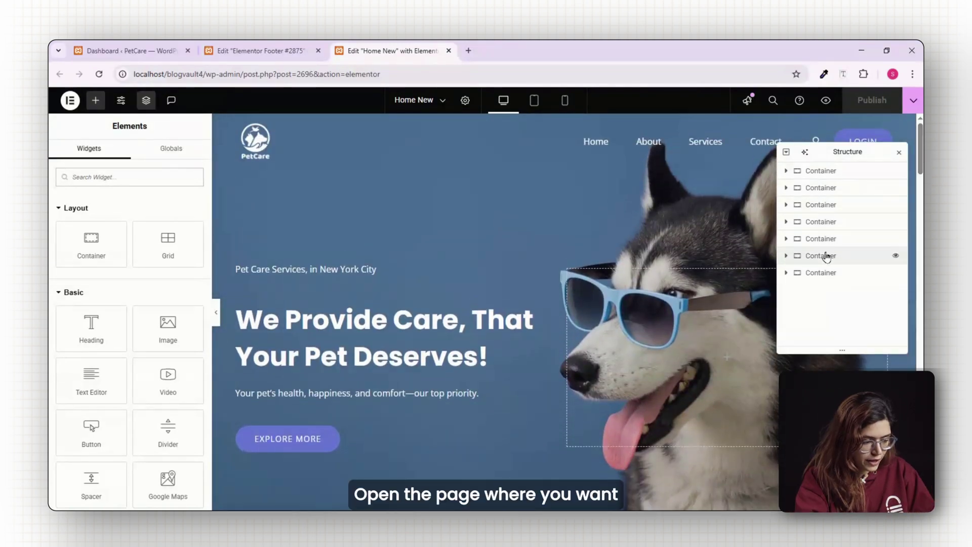
{"action": "left_click", "coordinate": [822, 177]}
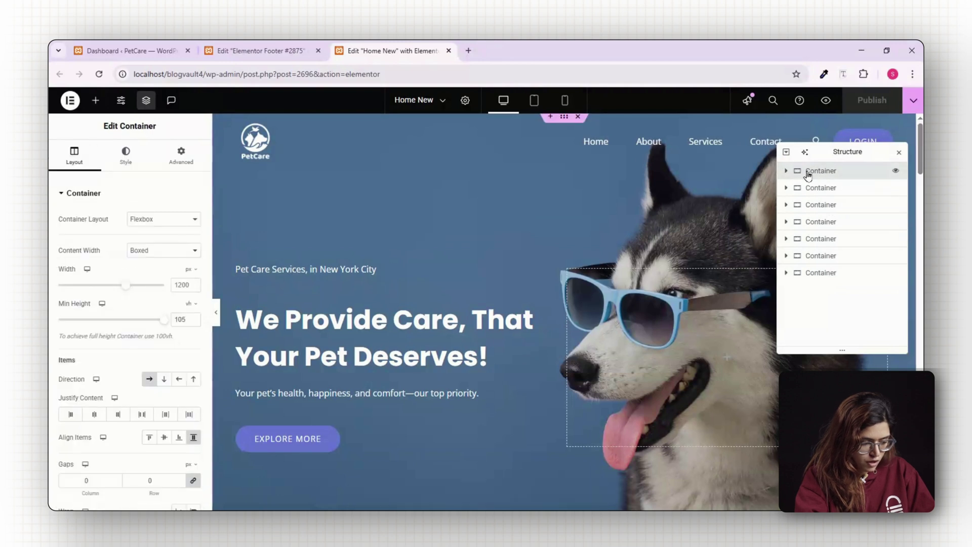
{"action": "left_click", "coordinate": [181, 154]}
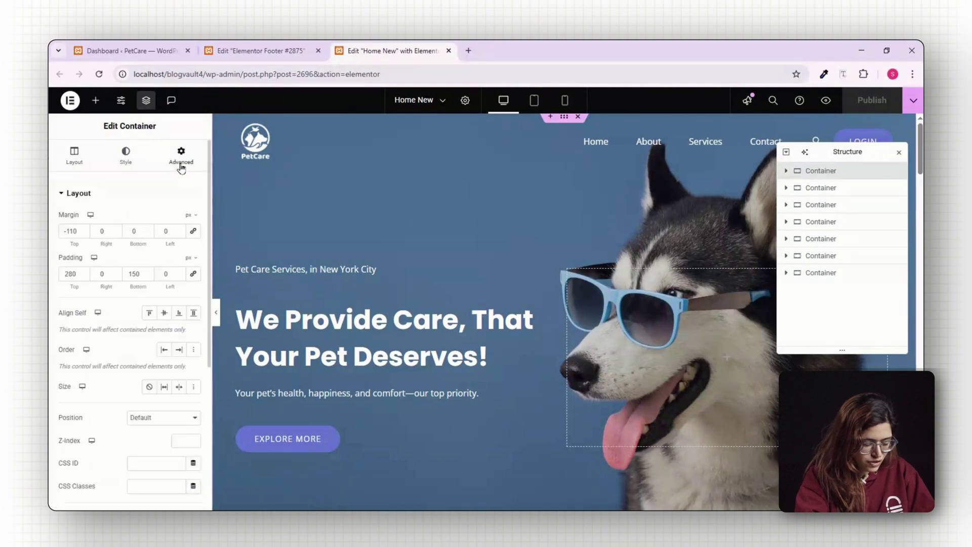
{"action": "scroll", "coordinate": [155, 358], "scroll_direction": "down", "scroll_amount": 2}
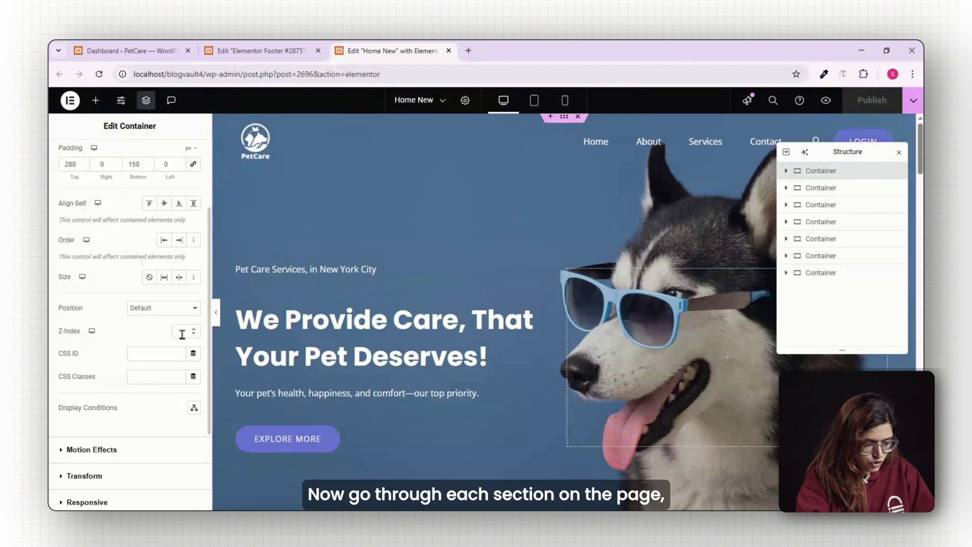
{"action": "type", "text": "1"}
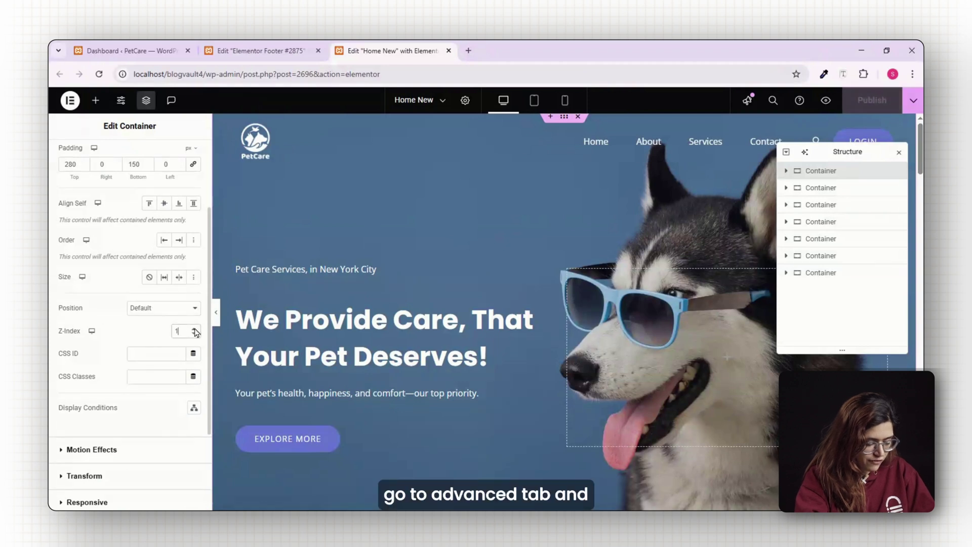
- Set Z-Index 1 on the Who We Are and Review Us section containers
{"action": "left_click", "coordinate": [833, 191]}
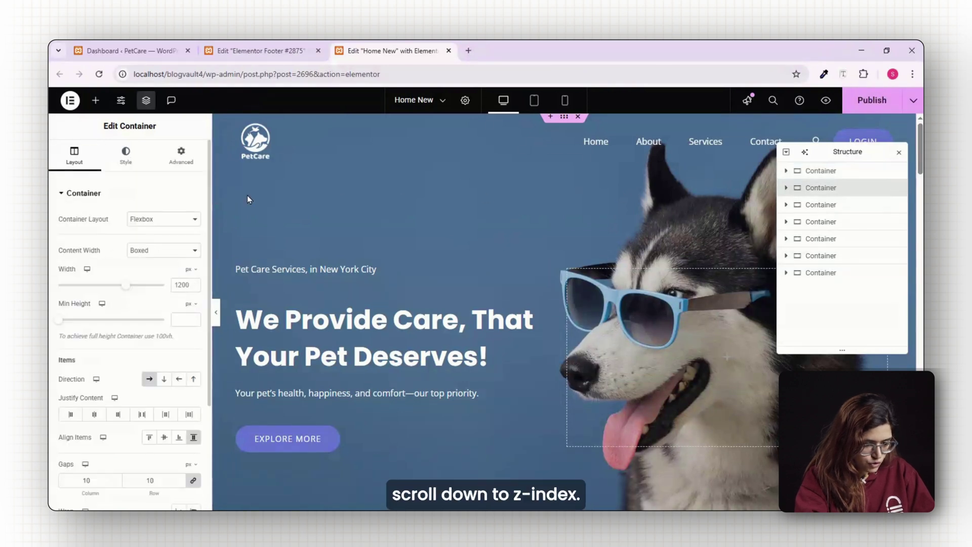
{"action": "left_click", "coordinate": [180, 154]}
{"action": "scroll", "coordinate": [172, 243], "scroll_direction": "down", "scroll_amount": 2}
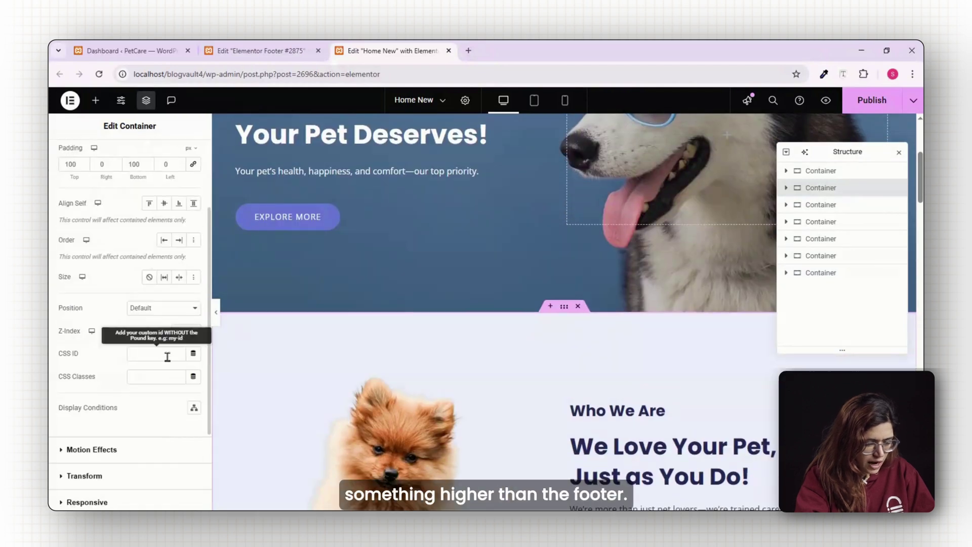
{"action": "left_click", "coordinate": [195, 329]}
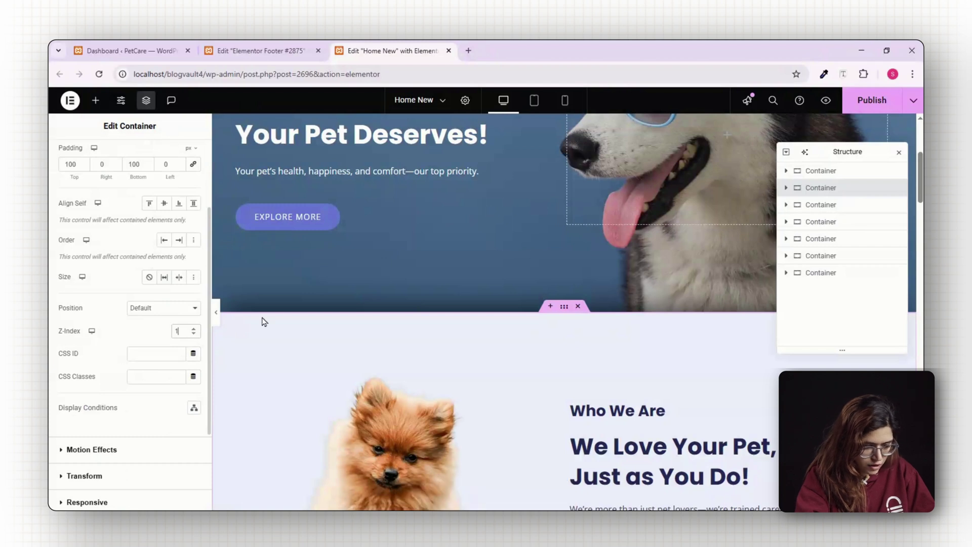
{"action": "left_click", "coordinate": [820, 204]}
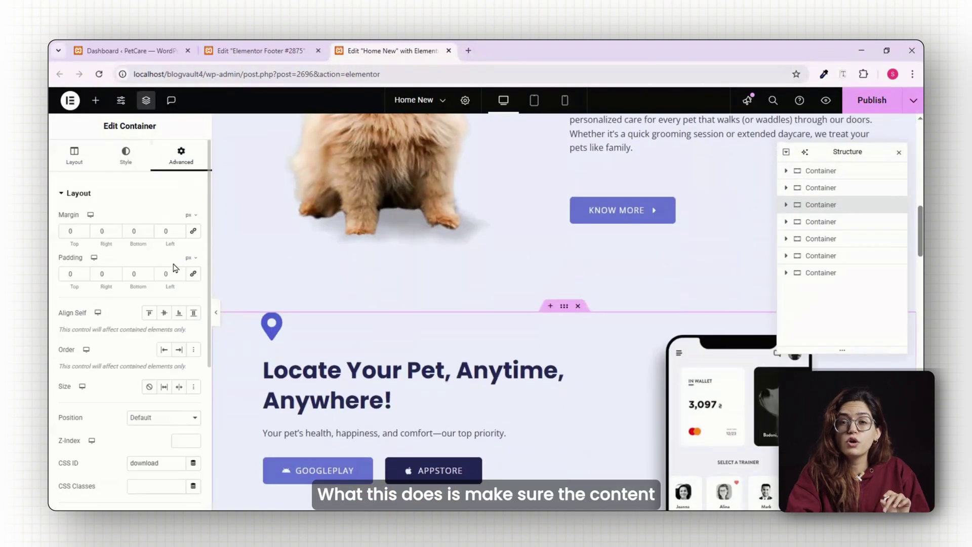
{"action": "left_click", "coordinate": [823, 221]}
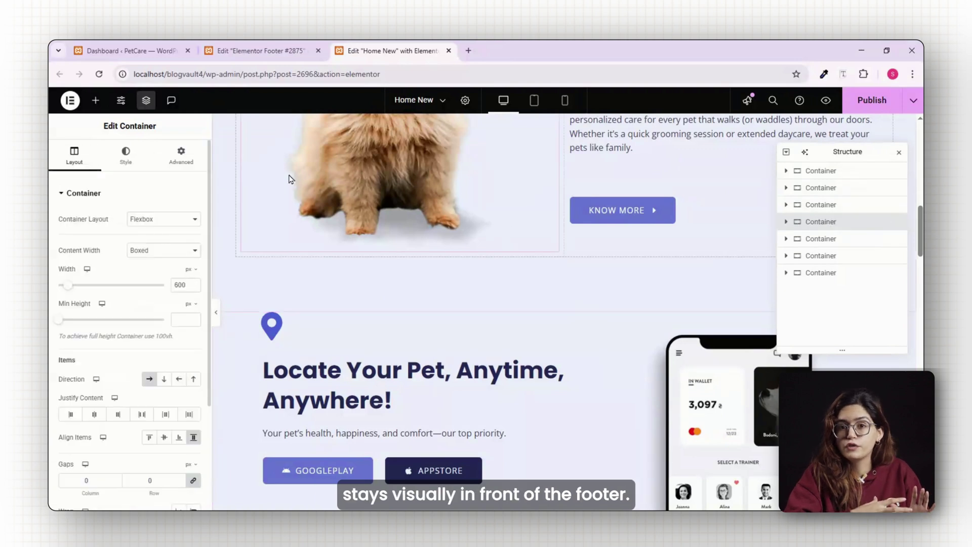
{"action": "scroll", "coordinate": [195, 387], "scroll_direction": "down", "scroll_amount": 1}
{"action": "left_click", "coordinate": [195, 386]}
- Set Z-Index 1 on the fifth, pet services and last section containers
{"action": "left_click", "coordinate": [822, 238]}
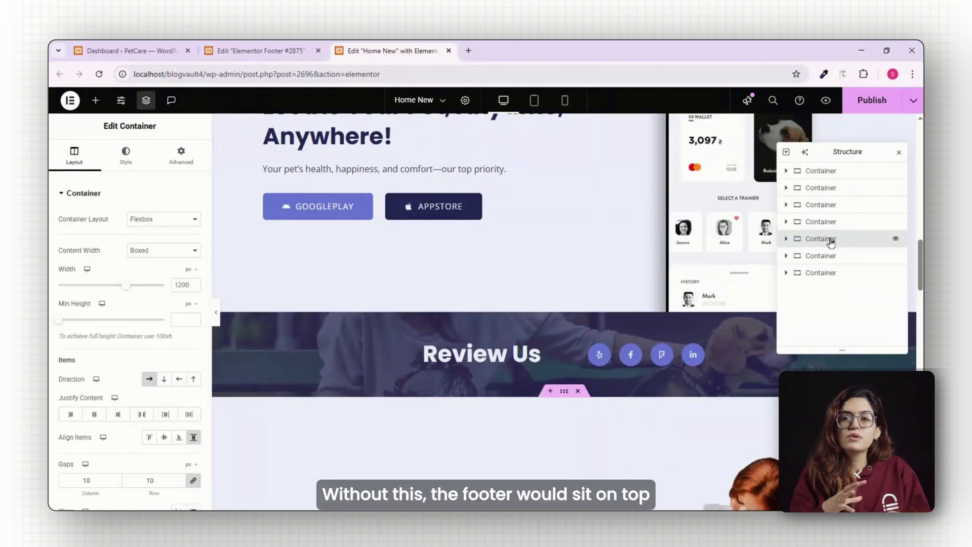
{"action": "left_click", "coordinate": [181, 157]}
{"action": "left_click", "coordinate": [821, 256]}
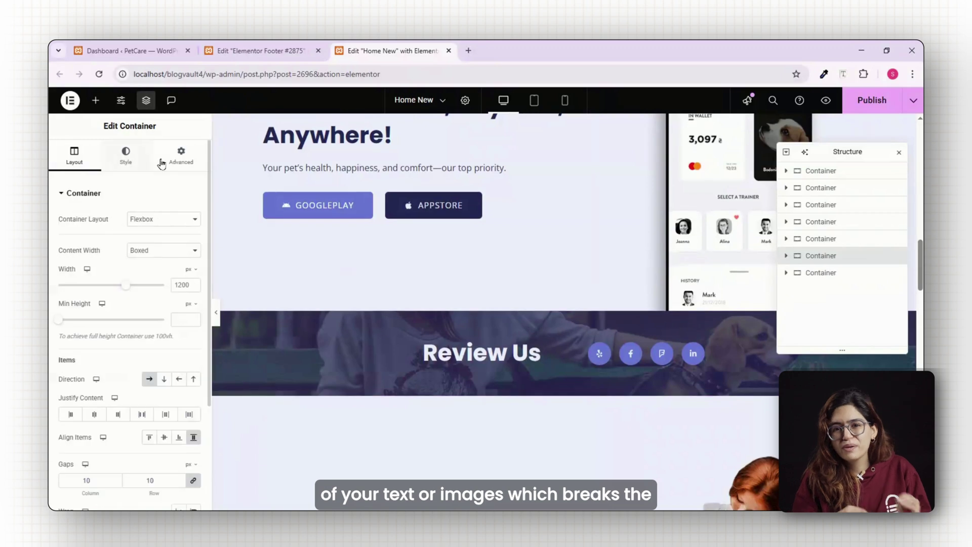
{"action": "left_click", "coordinate": [181, 157]}
{"action": "left_click", "coordinate": [822, 273]}
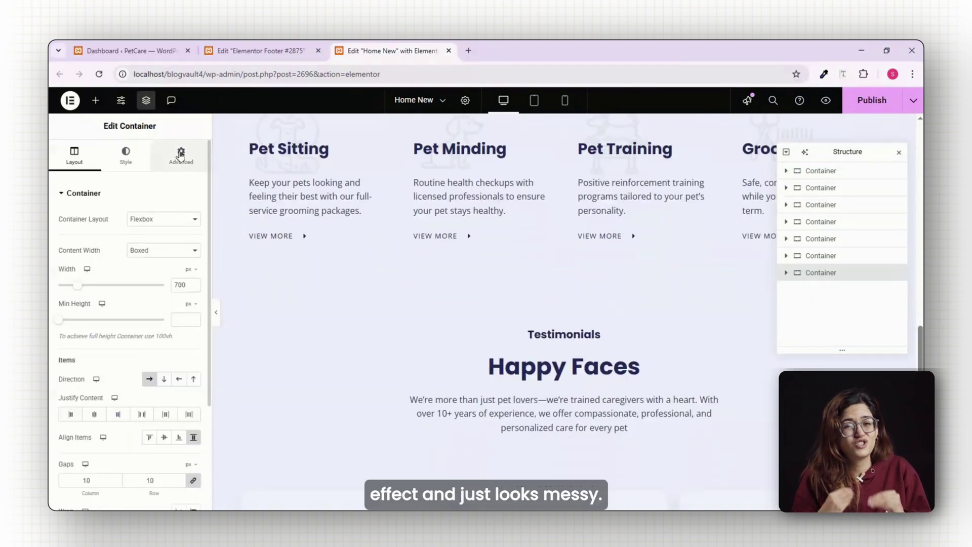
{"action": "left_click", "coordinate": [181, 157]}
{"action": "left_click", "coordinate": [194, 328]}
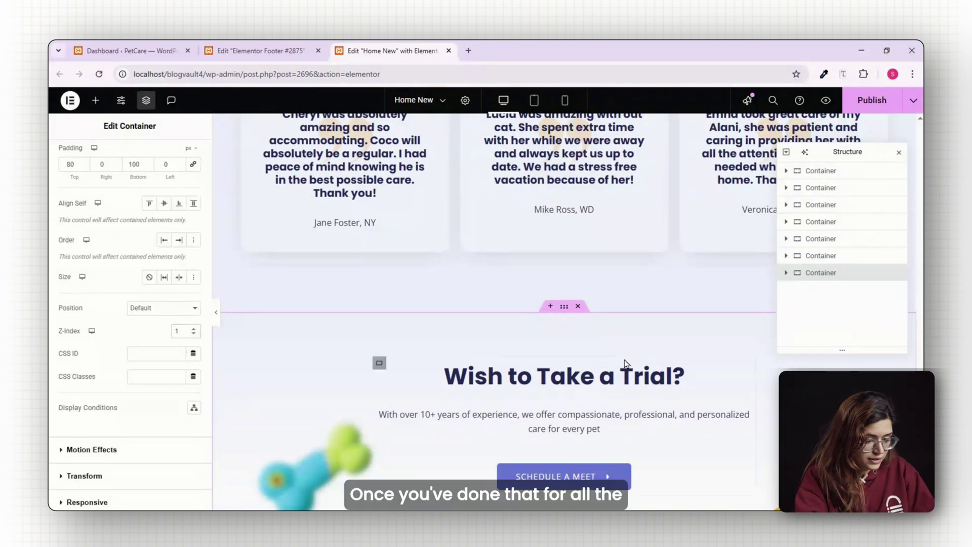
{"action": "scroll", "coordinate": [625, 363], "scroll_direction": "down", "scroll_amount": 6}
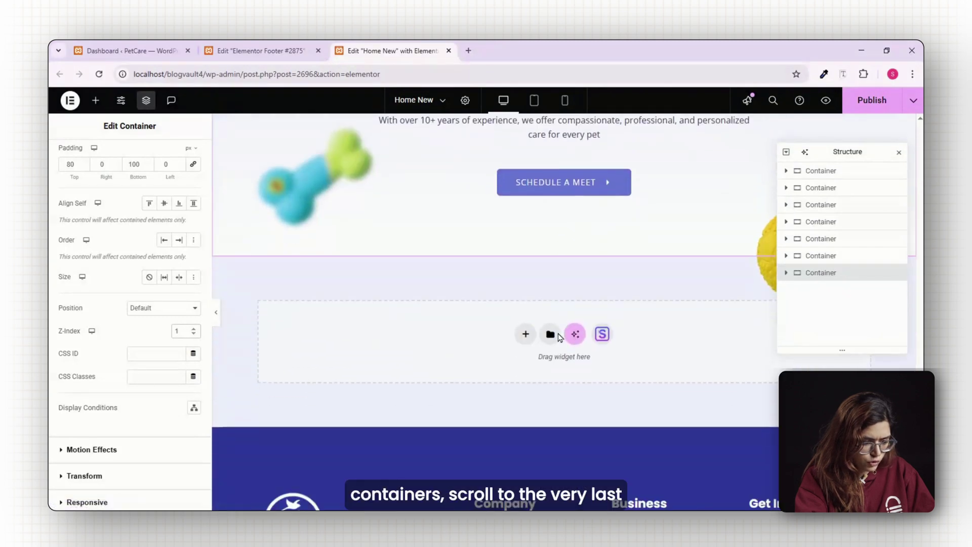
{"action": "scroll", "coordinate": [560, 337], "scroll_direction": "down", "scroll_amount": 1}
{"action": "scroll", "coordinate": [559, 337], "scroll_direction": "up", "scroll_amount": 5}
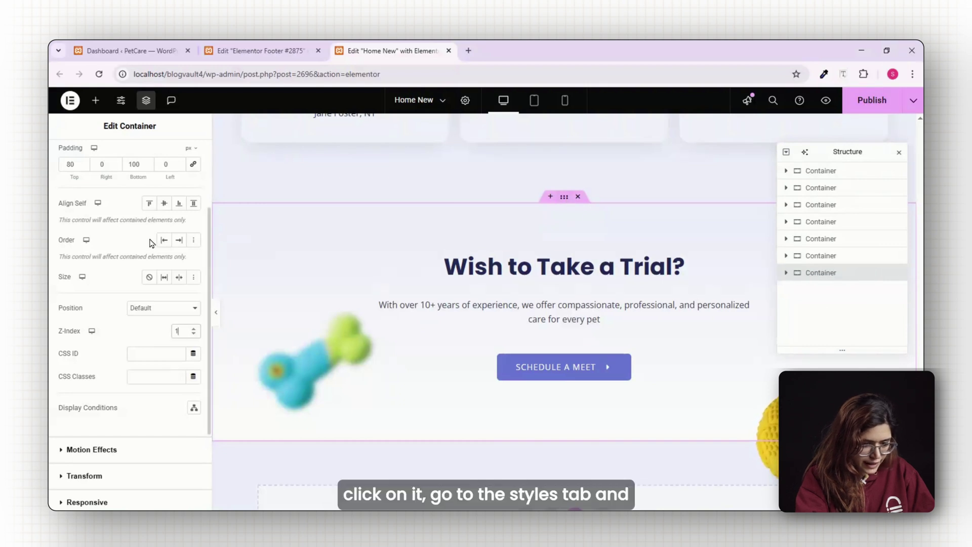
- Set the Wish to Take a Trial? container's Style > Border radius to 0, 0, 30, 30
{"action": "scroll", "coordinate": [149, 236], "scroll_direction": "up", "scroll_amount": 2}
{"action": "left_click", "coordinate": [126, 165]}
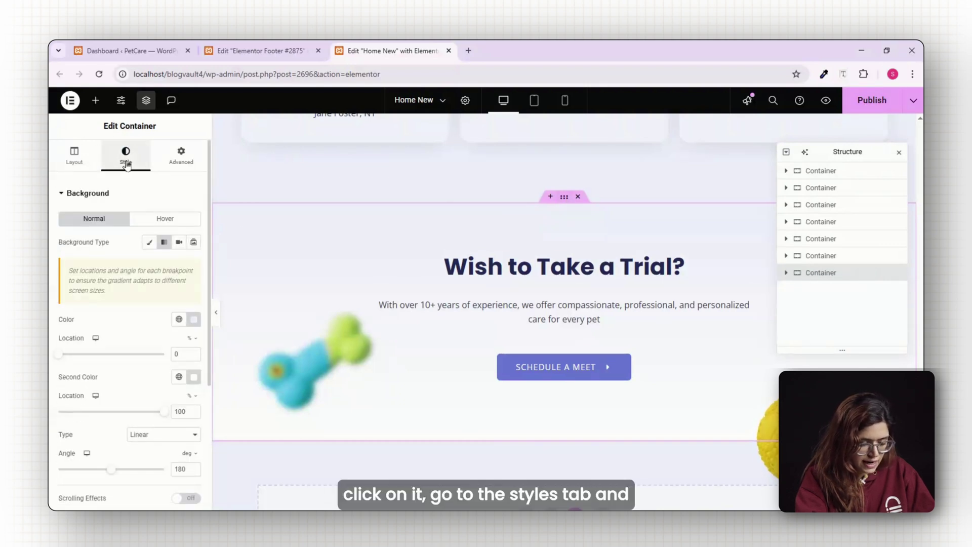
{"action": "scroll", "coordinate": [126, 220], "scroll_direction": "down", "scroll_amount": 4}
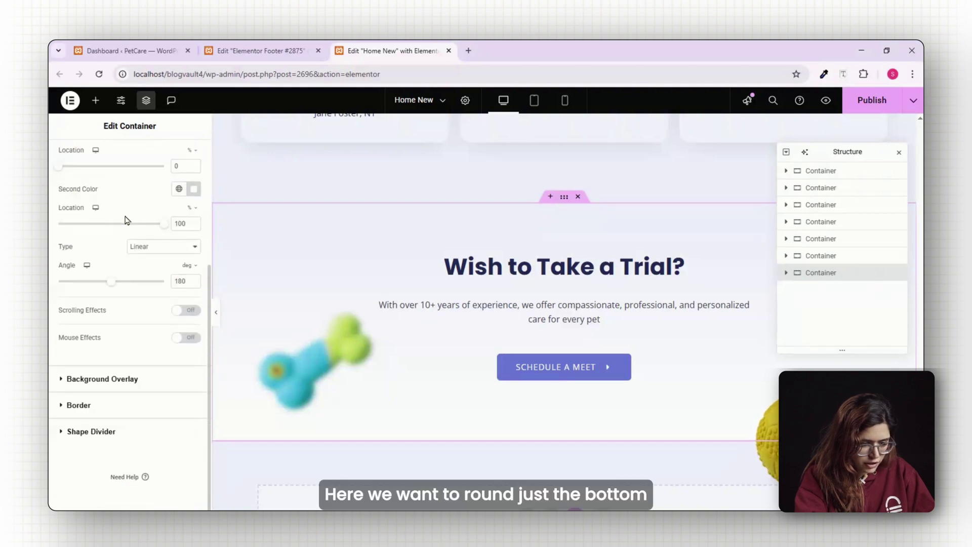
{"action": "left_click", "coordinate": [62, 405]}
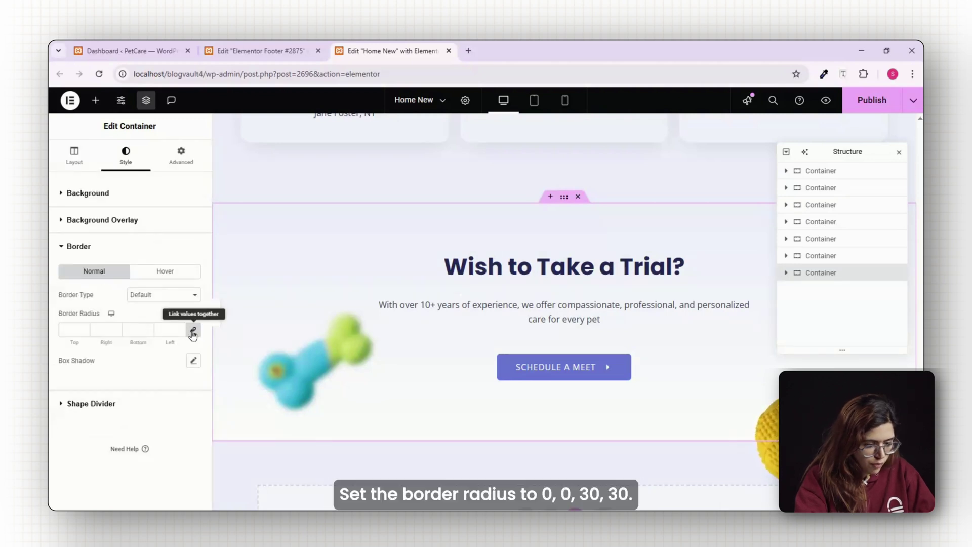
{"action": "left_click", "coordinate": [165, 329]}
{"action": "type", "text": "30"}
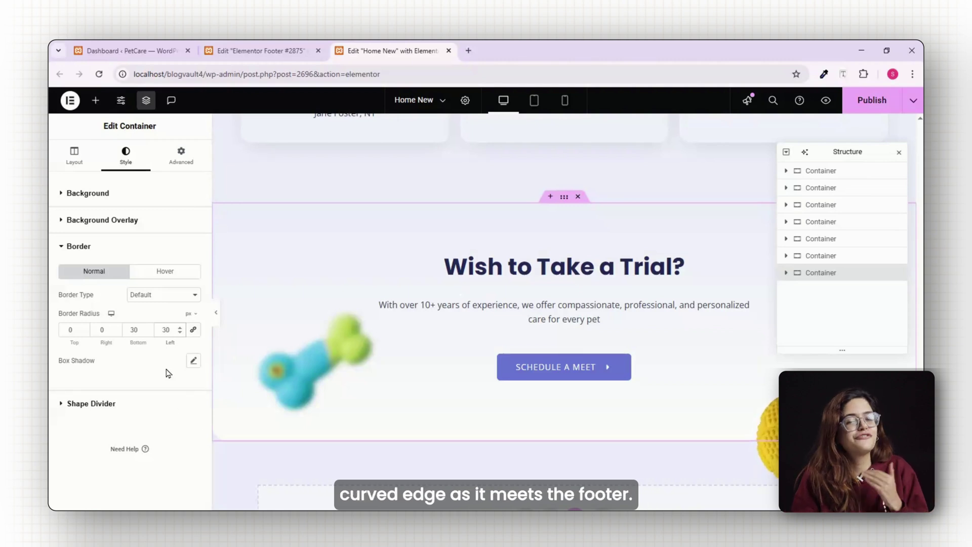
- Give the trial section a box shadow with vertical 15 and blur 15, then update the page
{"action": "left_click", "coordinate": [192, 363]}
{"action": "scroll", "coordinate": [141, 395], "scroll_direction": "down", "scroll_amount": 1}
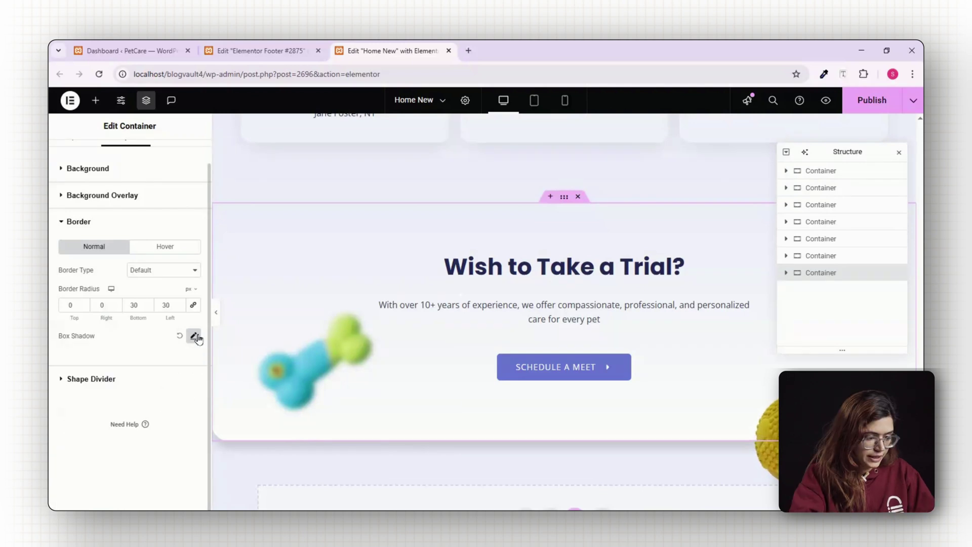
{"action": "left_click", "coordinate": [81, 377]}
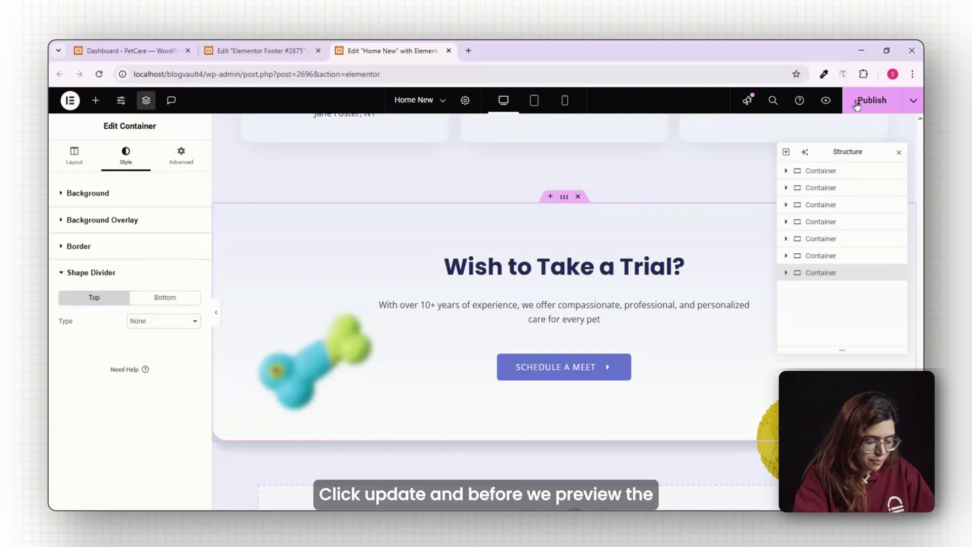
{"action": "left_click", "coordinate": [856, 102]}
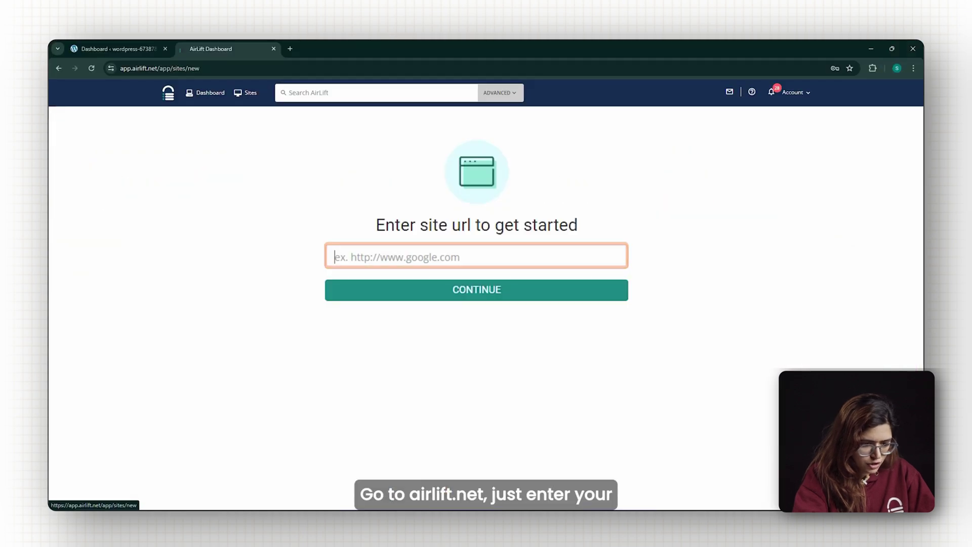
- Paste the site's URL into Airlift's site url field and continue
{"action": "type", "text": "https://wordpress-673878-4448699.cloudwaysapps.com/"}
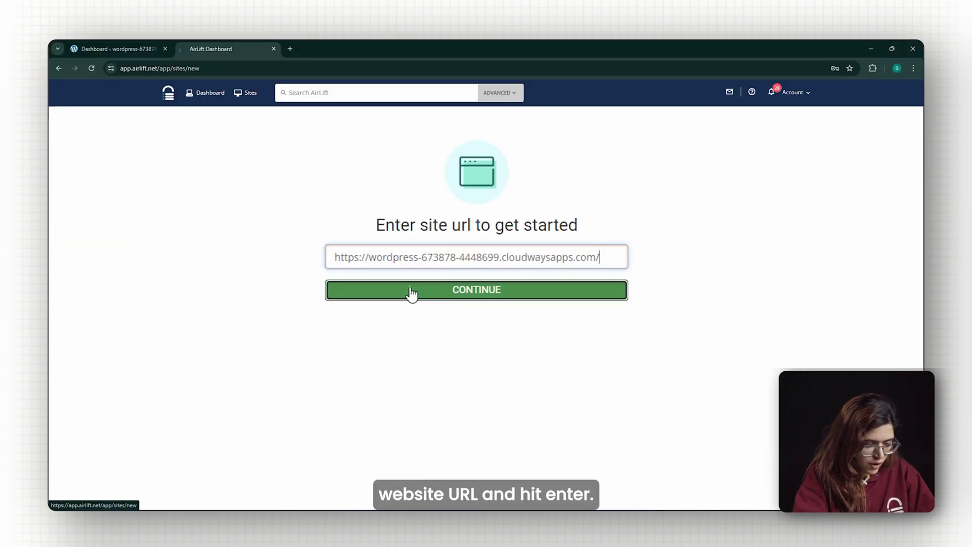
{"action": "left_click", "coordinate": [405, 291]}
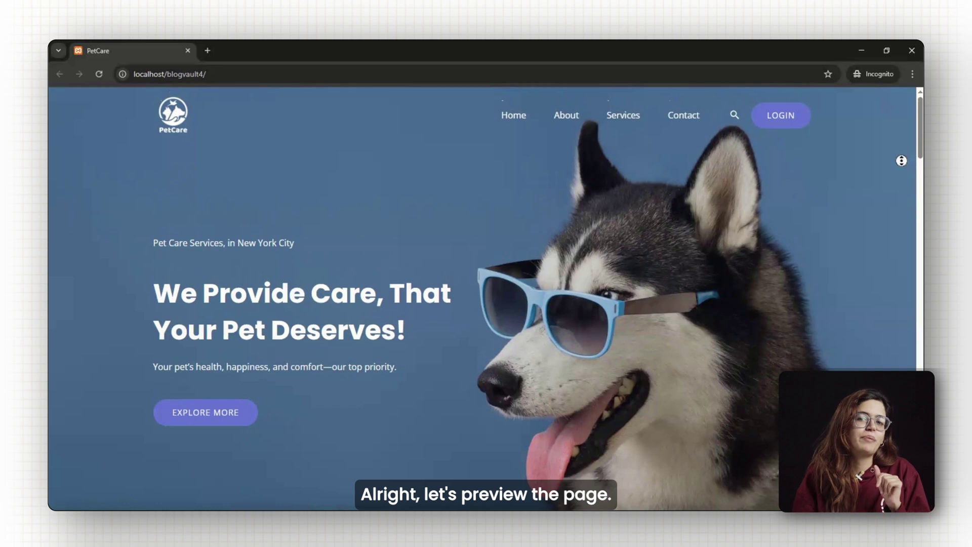
{"action": "scroll", "coordinate": [901, 160], "scroll_direction": "down", "scroll_amount": 15}
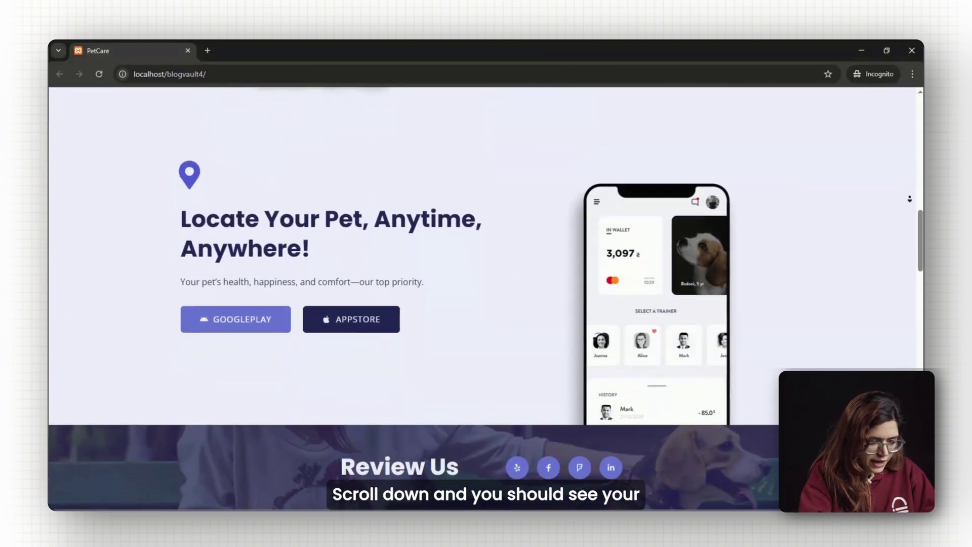
{"action": "scroll", "coordinate": [910, 203], "scroll_direction": "down", "scroll_amount": 15}
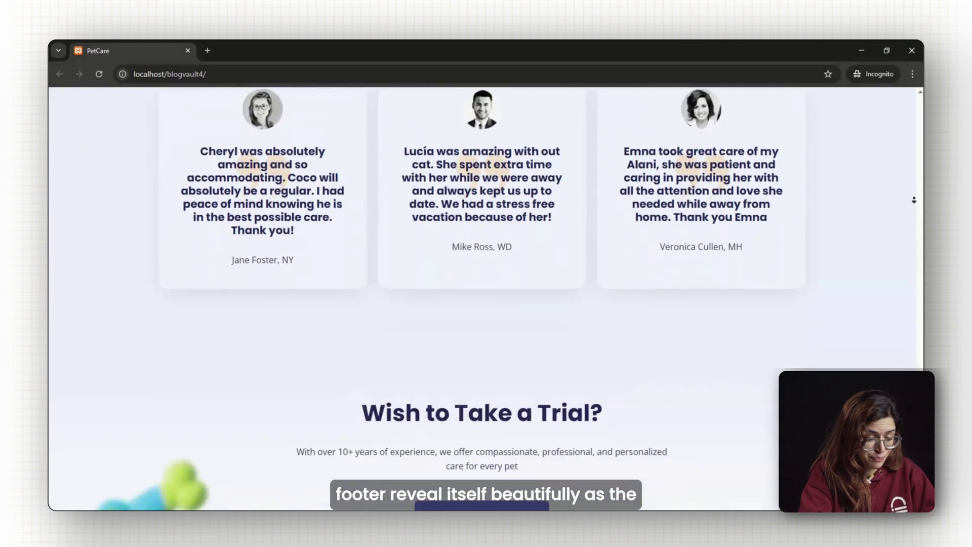
{"action": "scroll", "coordinate": [914, 200], "scroll_direction": "down", "scroll_amount": 7}
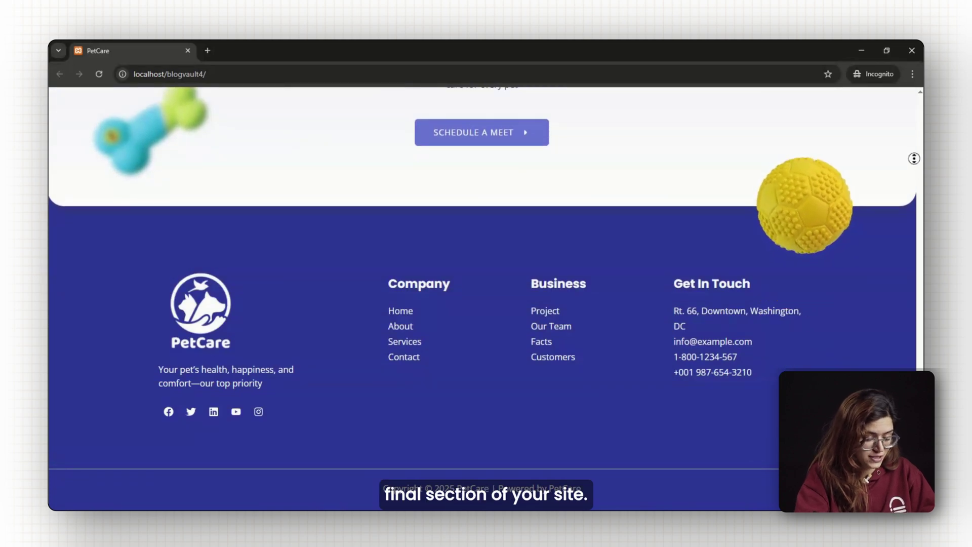
{"action": "scroll", "coordinate": [910, 147], "scroll_direction": "up", "scroll_amount": 4}
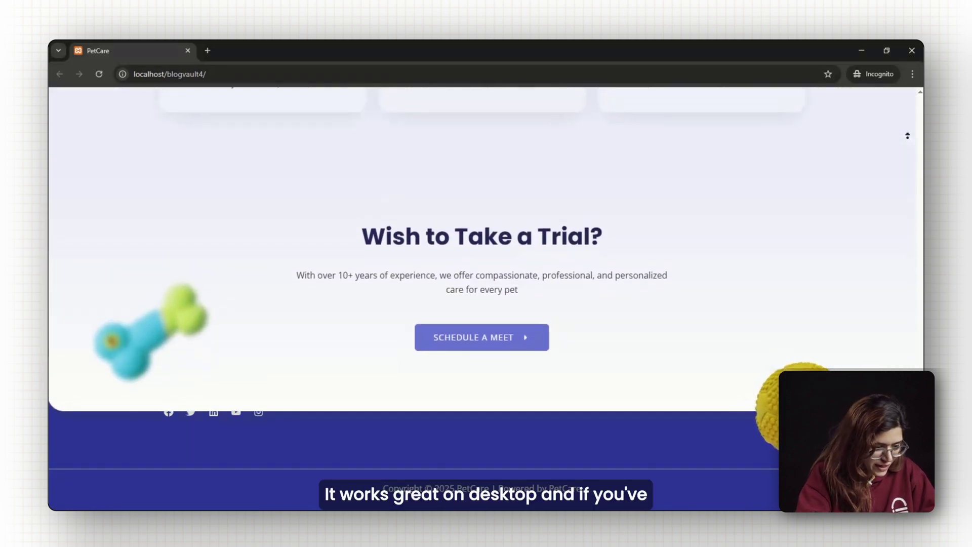
{"action": "scroll", "coordinate": [907, 136], "scroll_direction": "up", "scroll_amount": 2}
{"action": "scroll", "coordinate": [906, 202], "scroll_direction": "down", "scroll_amount": 6}
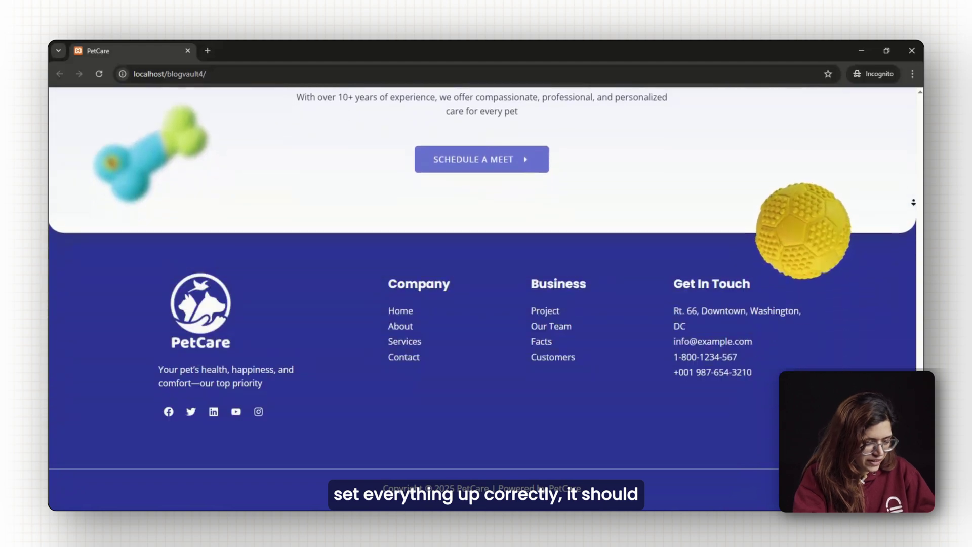
{"action": "scroll", "coordinate": [909, 172], "scroll_direction": "up", "scroll_amount": 1}
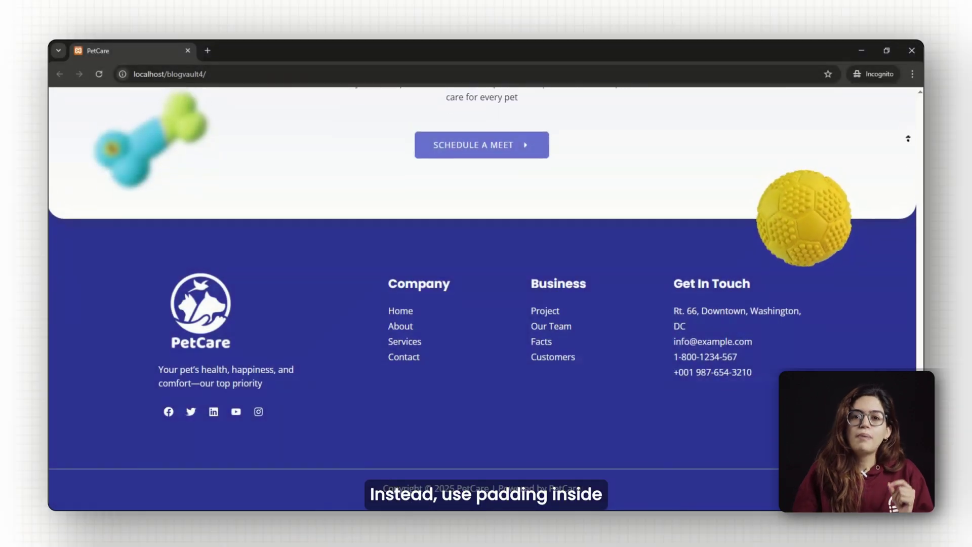
{"action": "scroll", "coordinate": [908, 138], "scroll_direction": "up", "scroll_amount": 5}
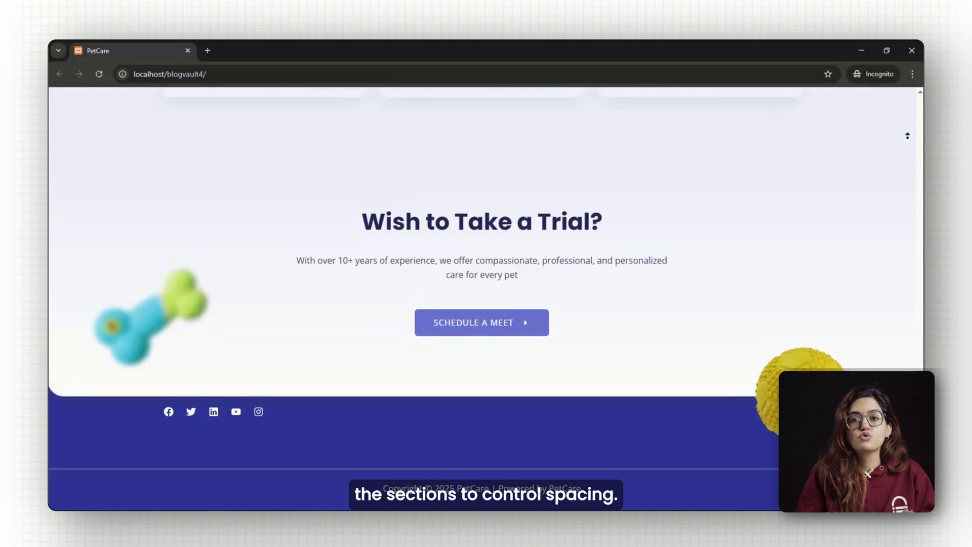
{"action": "scroll", "coordinate": [908, 136], "scroll_direction": "up", "scroll_amount": 1}
{"action": "scroll", "coordinate": [912, 162], "scroll_direction": "down", "scroll_amount": 5}
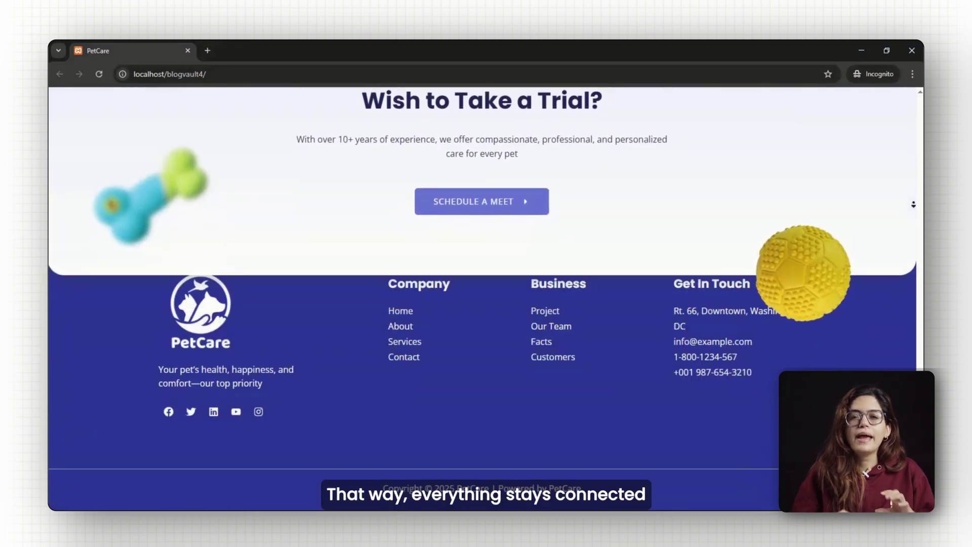
{"action": "scroll", "coordinate": [912, 143], "scroll_direction": "up", "scroll_amount": 5}
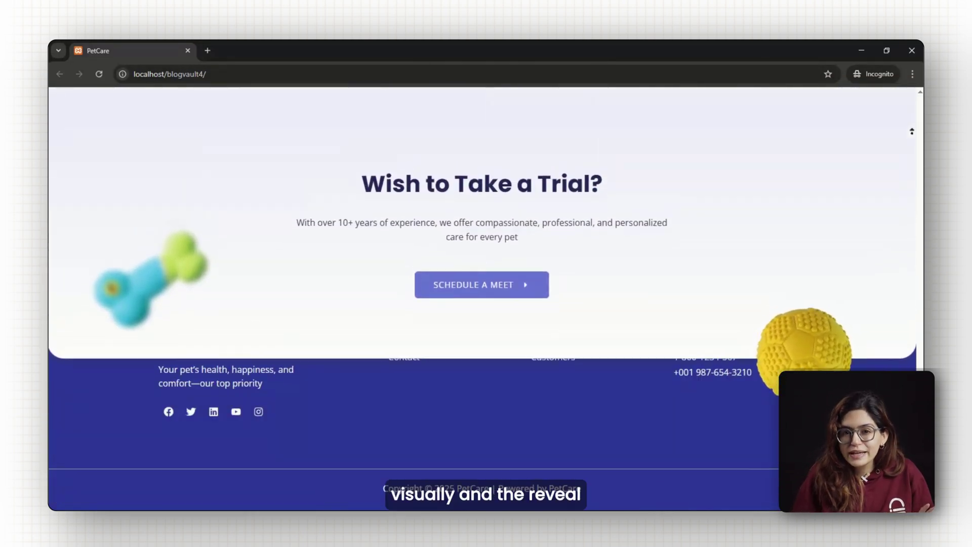
{"action": "scroll", "coordinate": [912, 152], "scroll_direction": "up", "scroll_amount": 1}
{"action": "scroll", "coordinate": [911, 184], "scroll_direction": "down", "scroll_amount": 3}
{"action": "scroll", "coordinate": [911, 189], "scroll_direction": "down", "scroll_amount": 3}
{"action": "scroll", "coordinate": [907, 135], "scroll_direction": "up", "scroll_amount": 2}
{"action": "scroll", "coordinate": [907, 136], "scroll_direction": "up", "scroll_amount": 4}
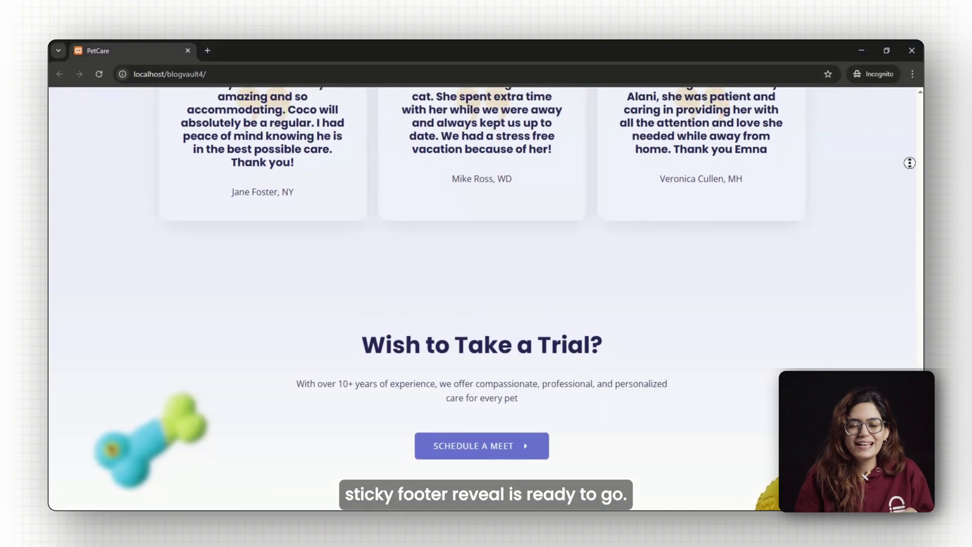